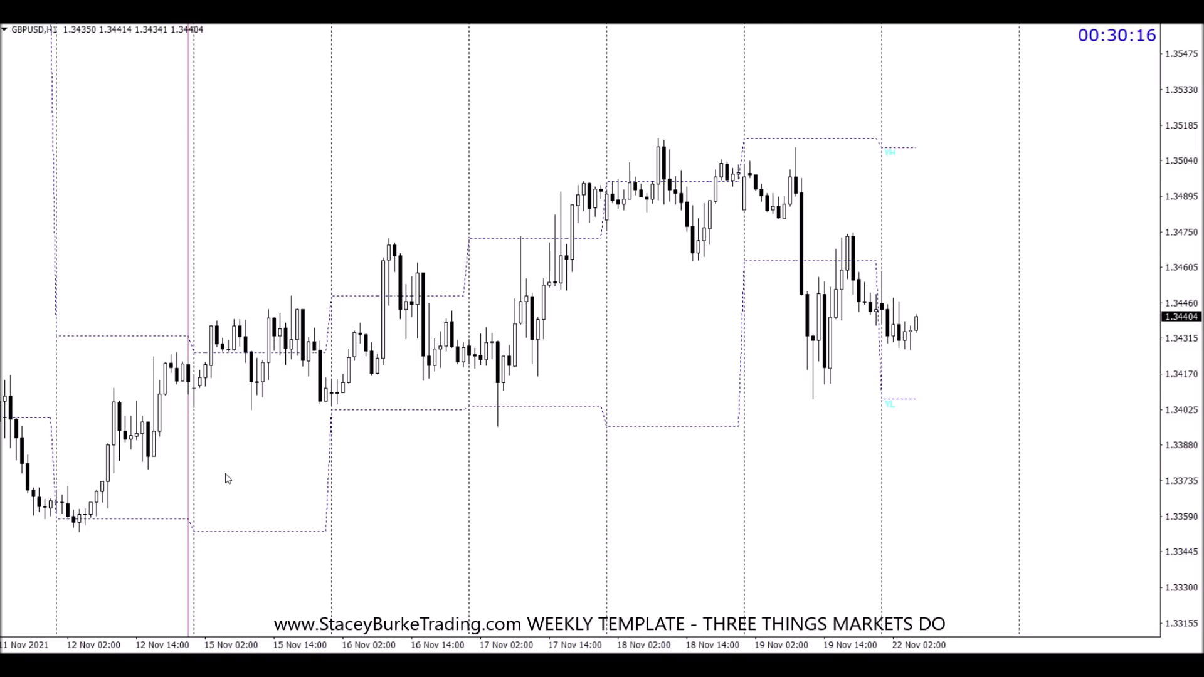
# Scroll the GBPUSD hourly chart back until the 10–11 Nov bars are visible.
pyautogui.scroll(2, 197, 389)
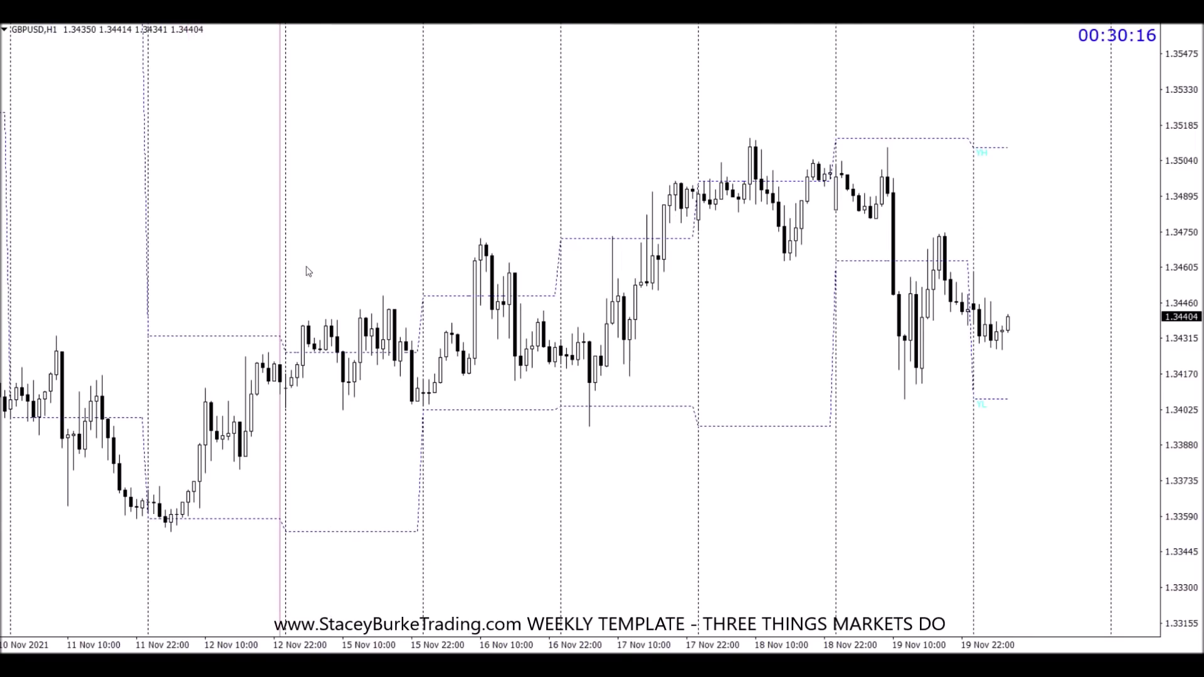
pyautogui.scroll(-2, 320, 255)
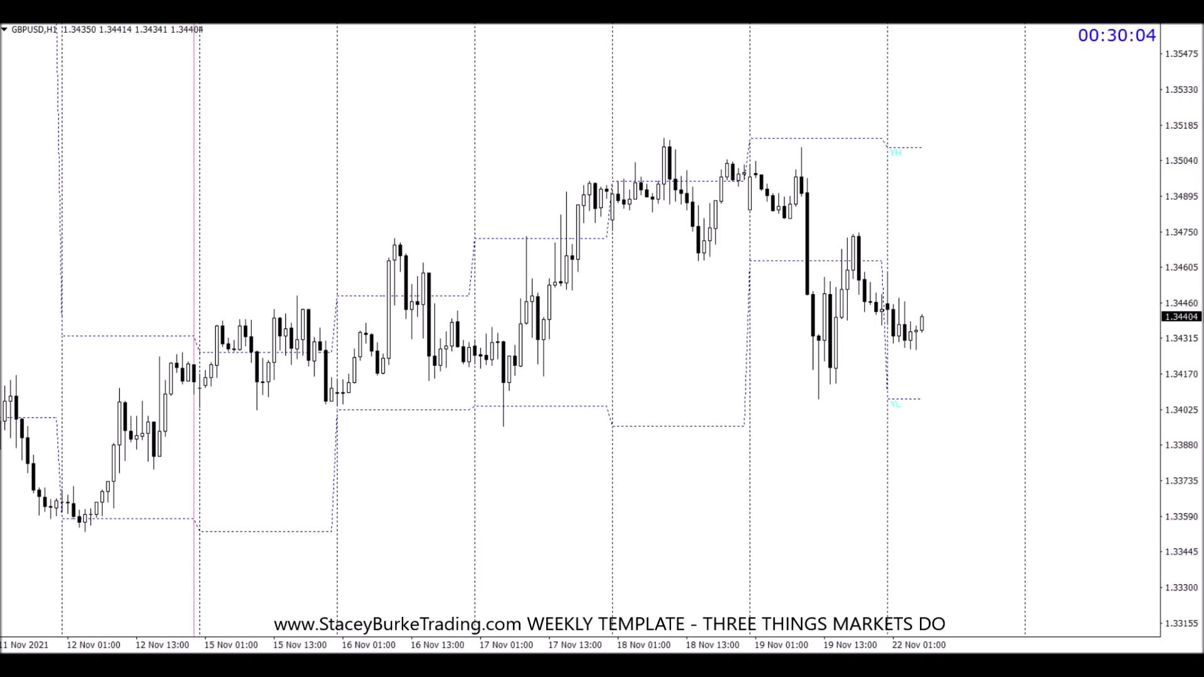
pyautogui.scroll(5, 423, 52)
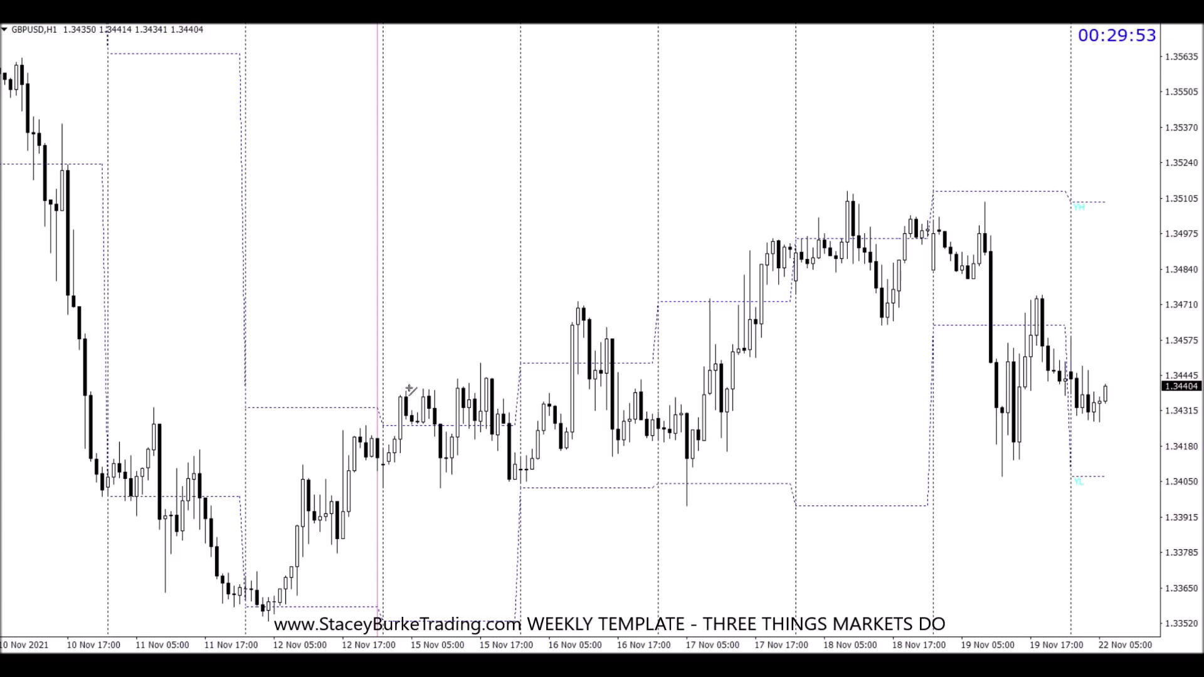
# Draw blue horizontal lines along the high and low of the 15 Nov range.
pyautogui.moveTo(372, 387)
pyautogui.mouseDown()
pyautogui.moveTo(477, 387)
pyautogui.moveTo(461, 387)
pyautogui.mouseUp()
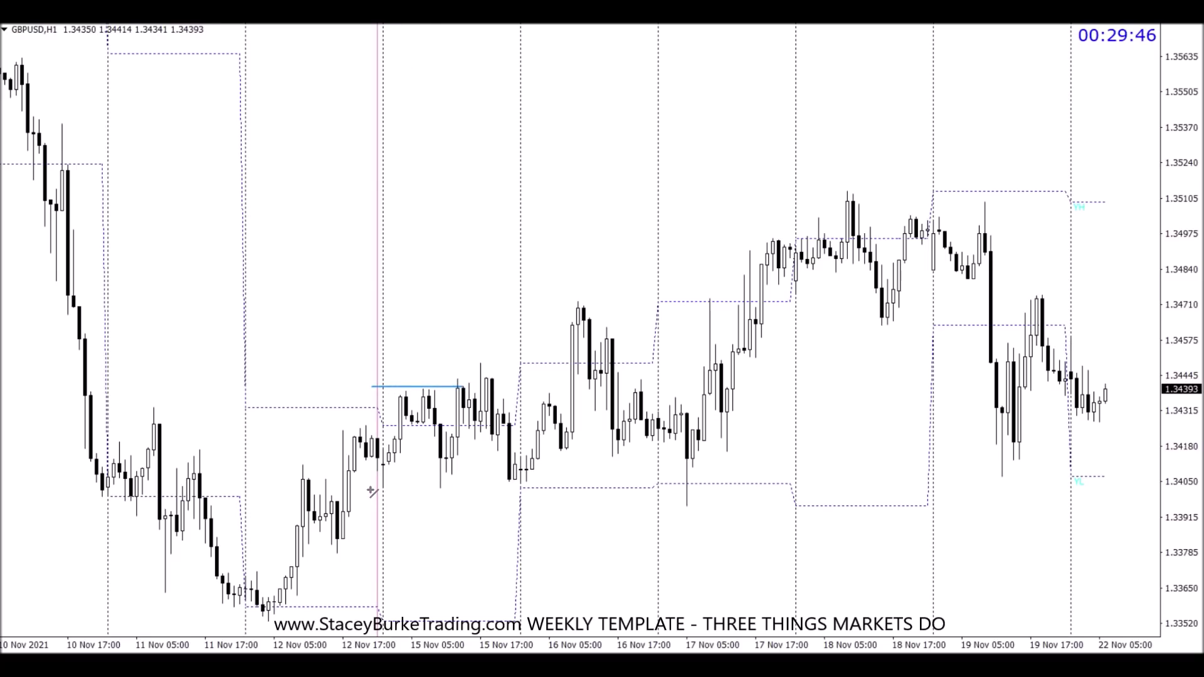
pyautogui.moveTo(371, 489); pyautogui.dragTo(536, 488)
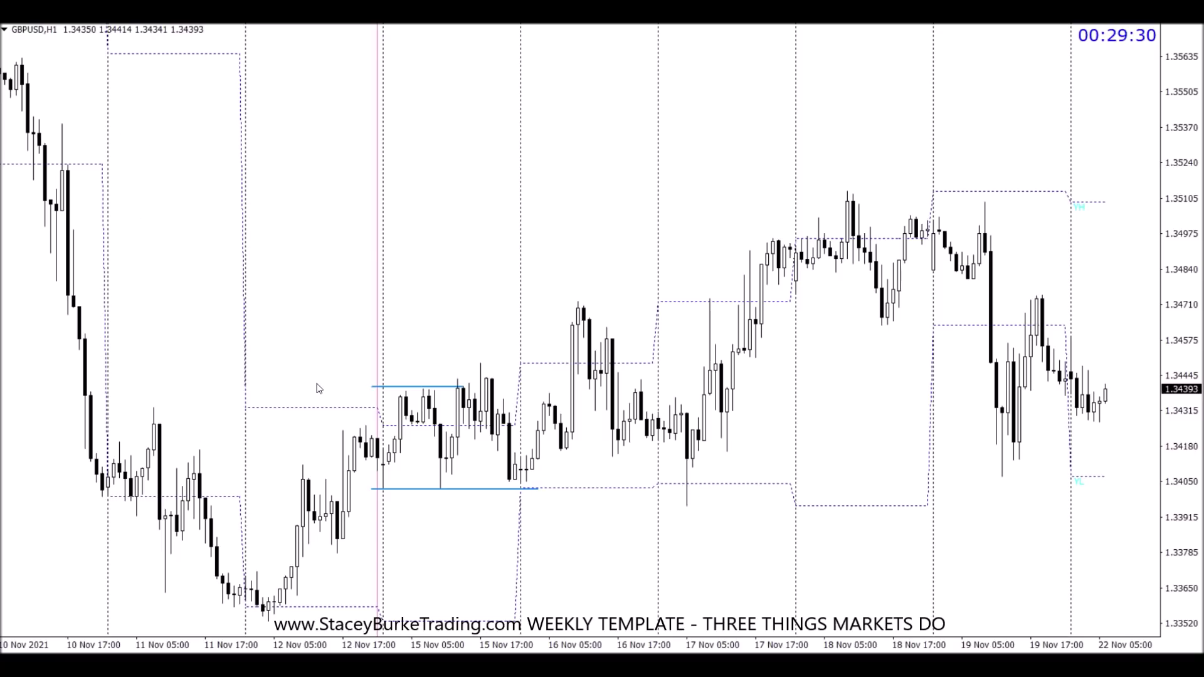
pyautogui.scroll(-3, 316, 383)
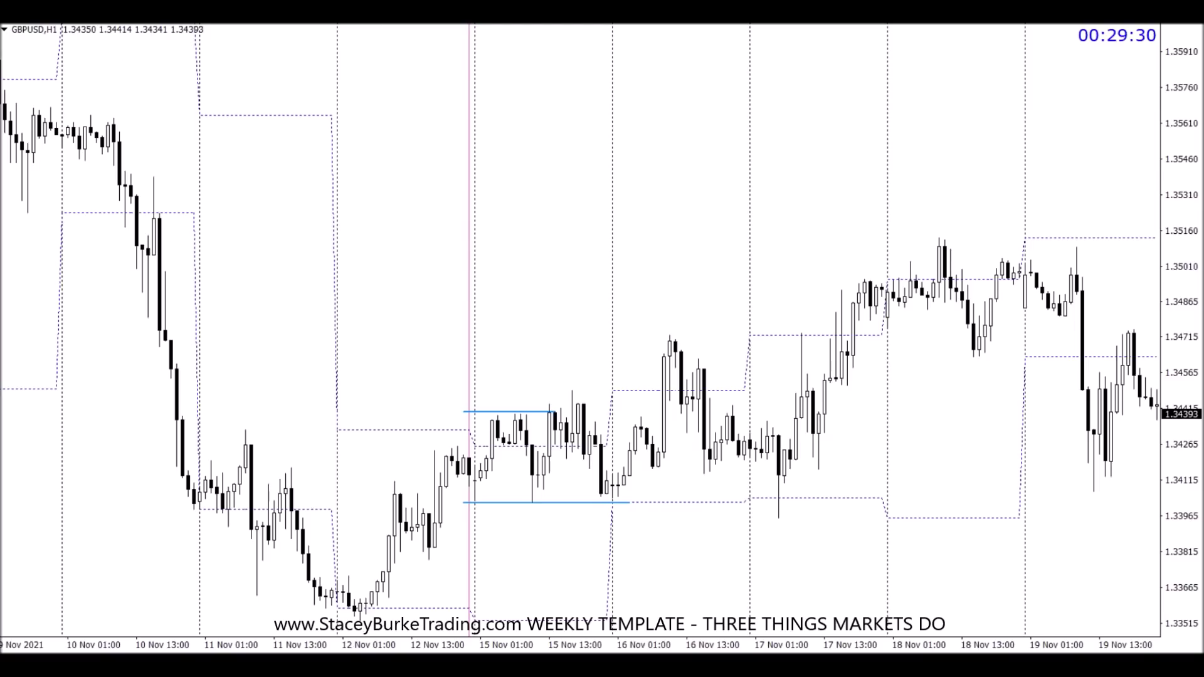
# Draw a green rectangle around the 10 Nov candles near the session high.
pyautogui.hotkey('alt', 'c')
pyautogui.press('Right')
pyautogui.press('Right')
pyautogui.press('Right')
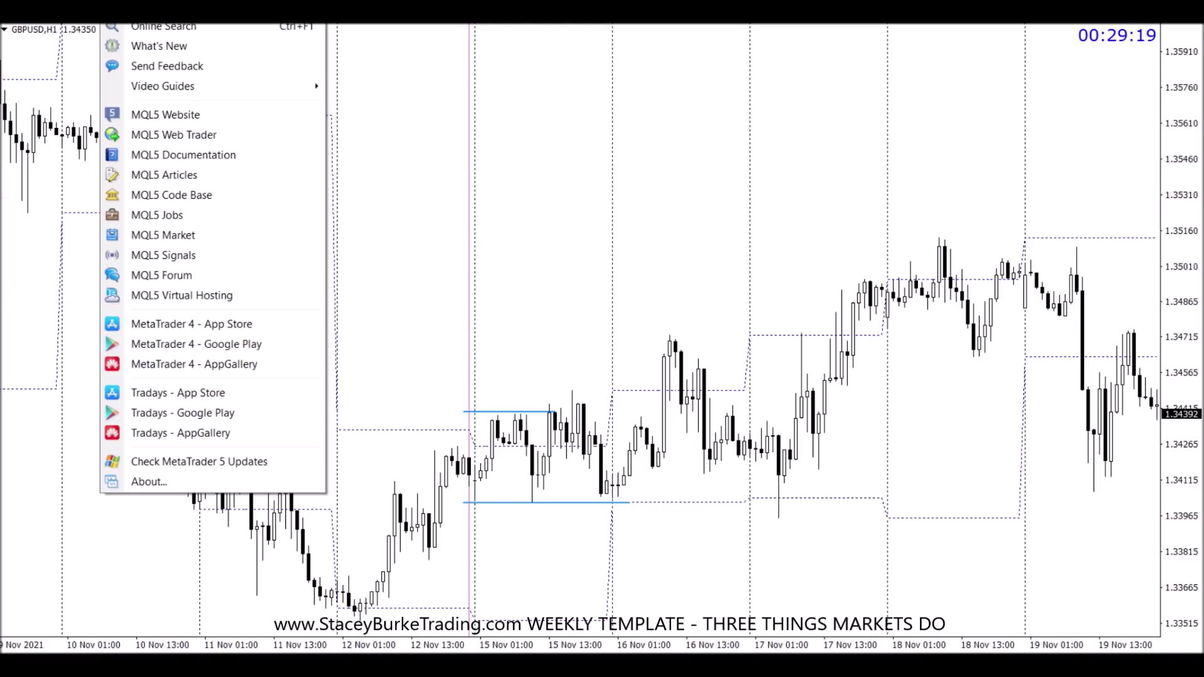
pyautogui.press('Escape')
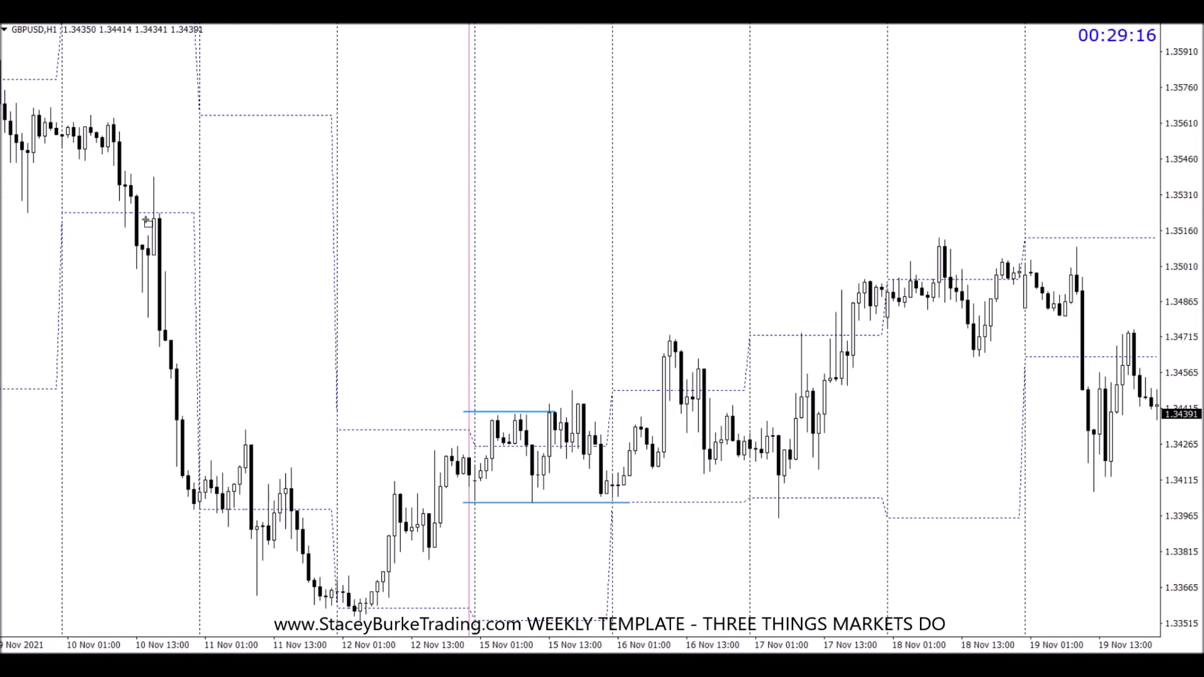
pyautogui.moveTo(164, 250); pyautogui.dragTo(177, 264)
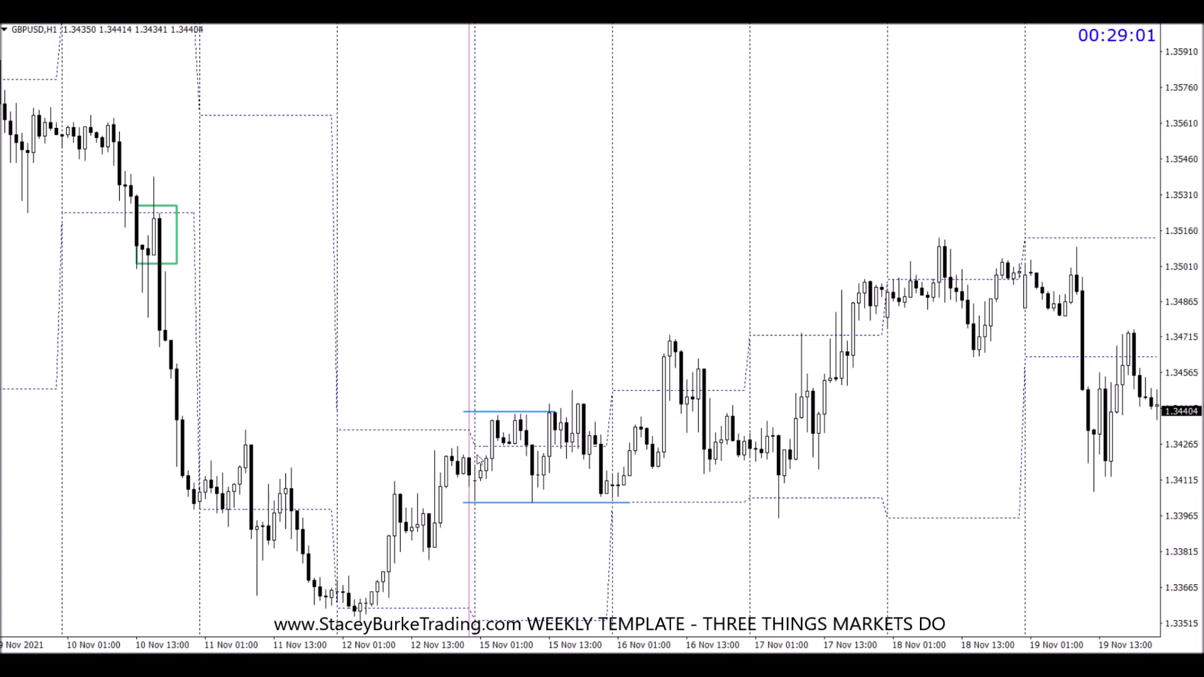
pyautogui.scroll(-3, 486, 469)
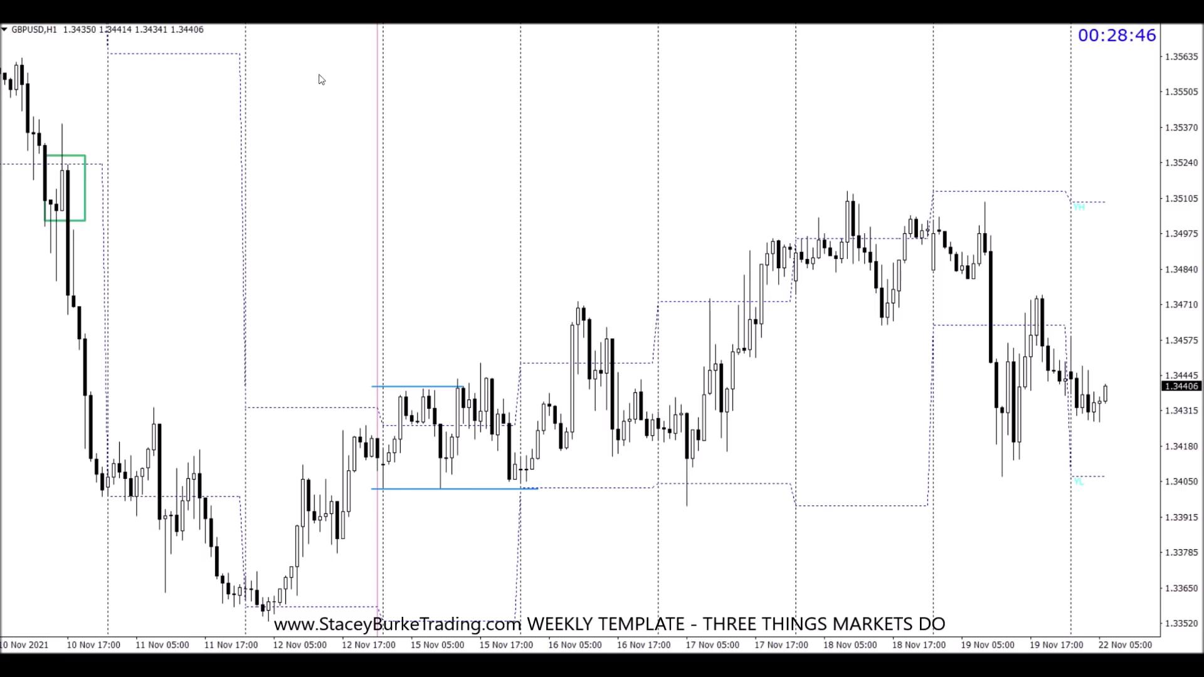
# Add blue levels at the 11–12 Nov swing highs and lows, removing a stray green line.
pyautogui.moveTo(130, 407); pyautogui.dragTo(419, 406)
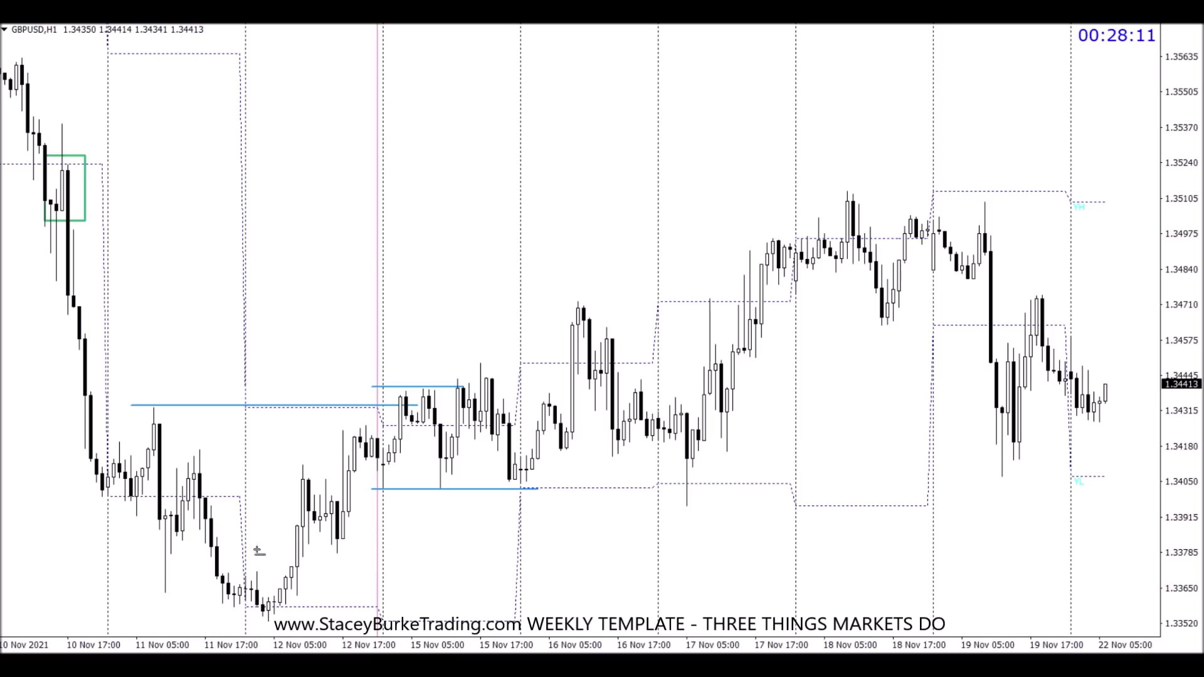
pyautogui.click(303, 593)
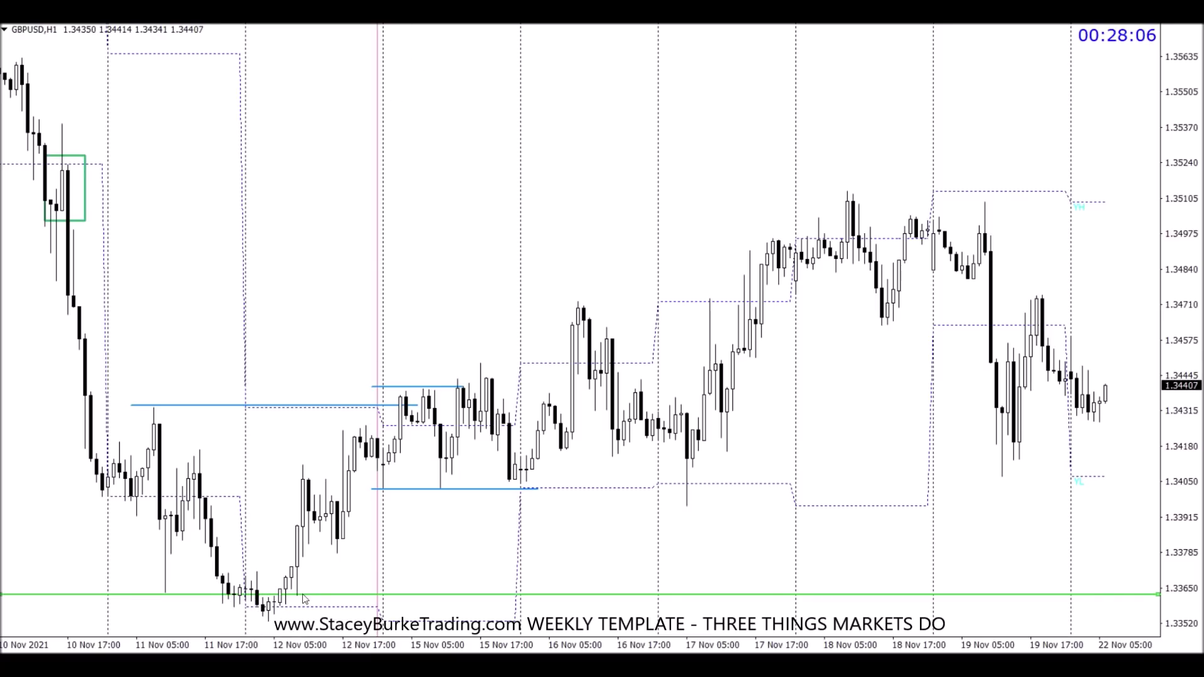
pyautogui.press('BackSpace')
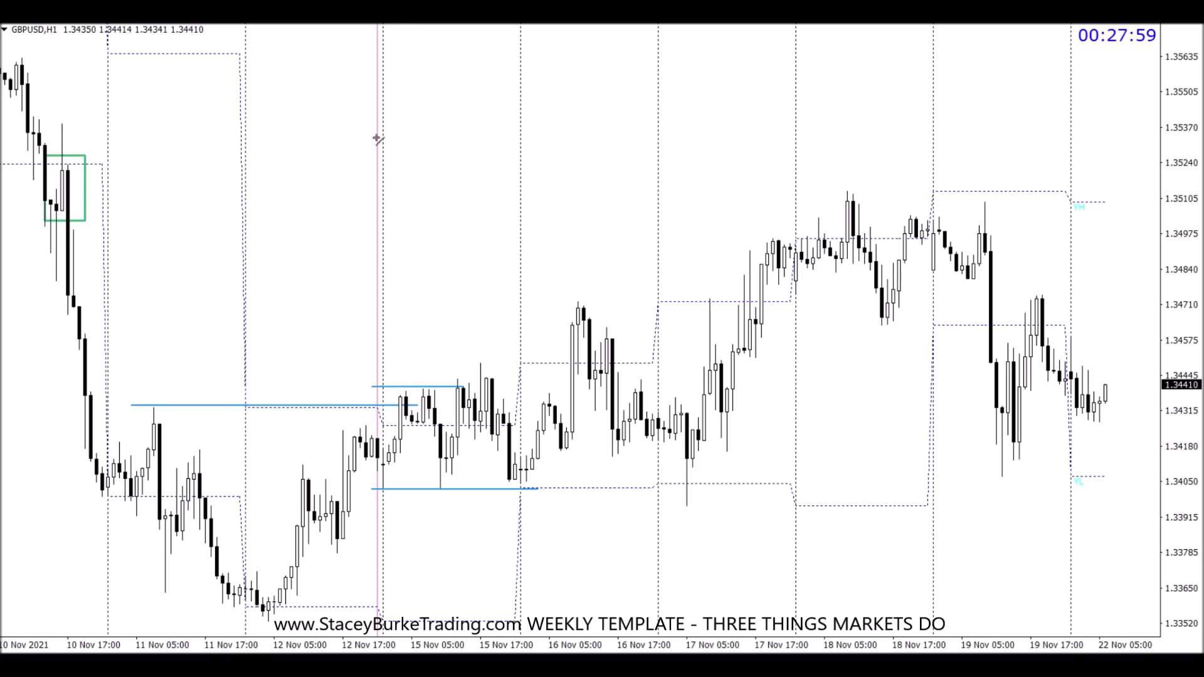
pyautogui.moveTo(240, 572); pyautogui.dragTo(298, 572)
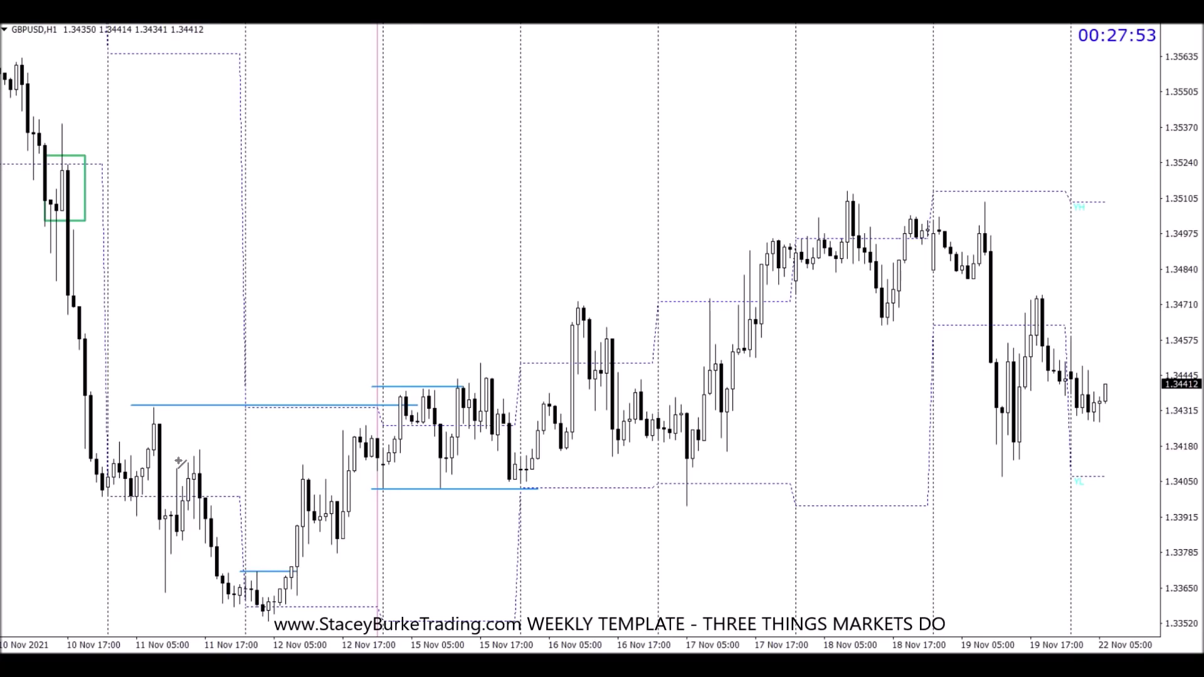
pyautogui.moveTo(182, 450); pyautogui.dragTo(345, 449)
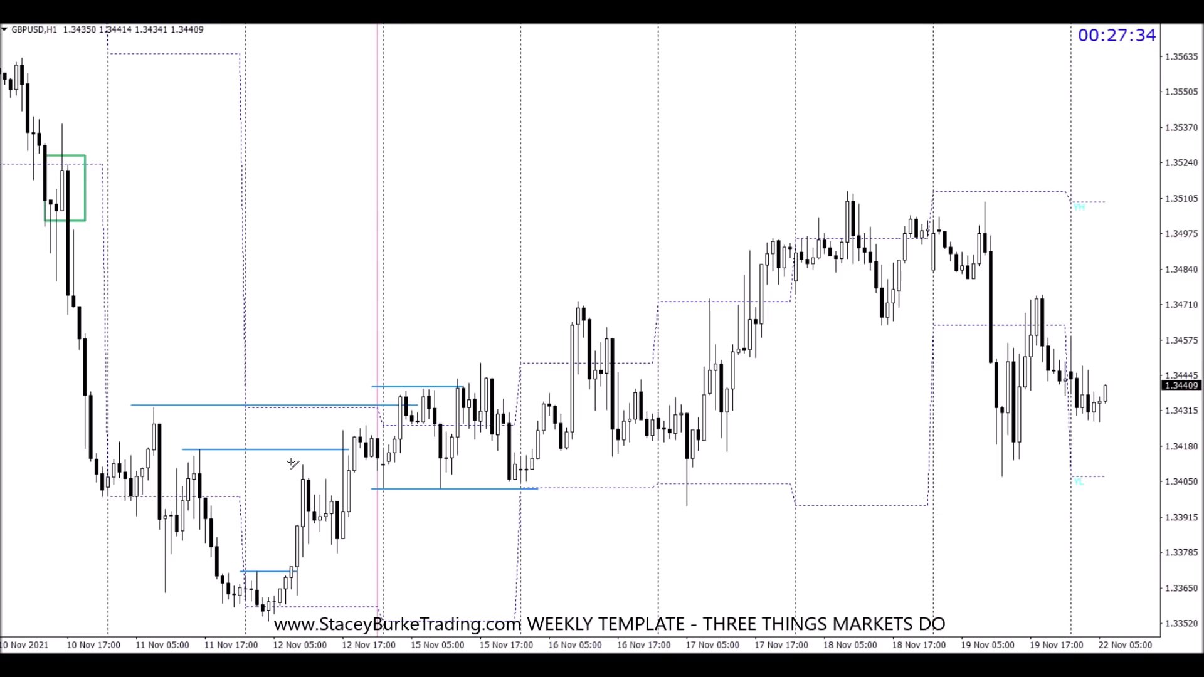
pyautogui.moveTo(287, 466); pyautogui.dragTo(344, 466)
pyautogui.click(31, 16)
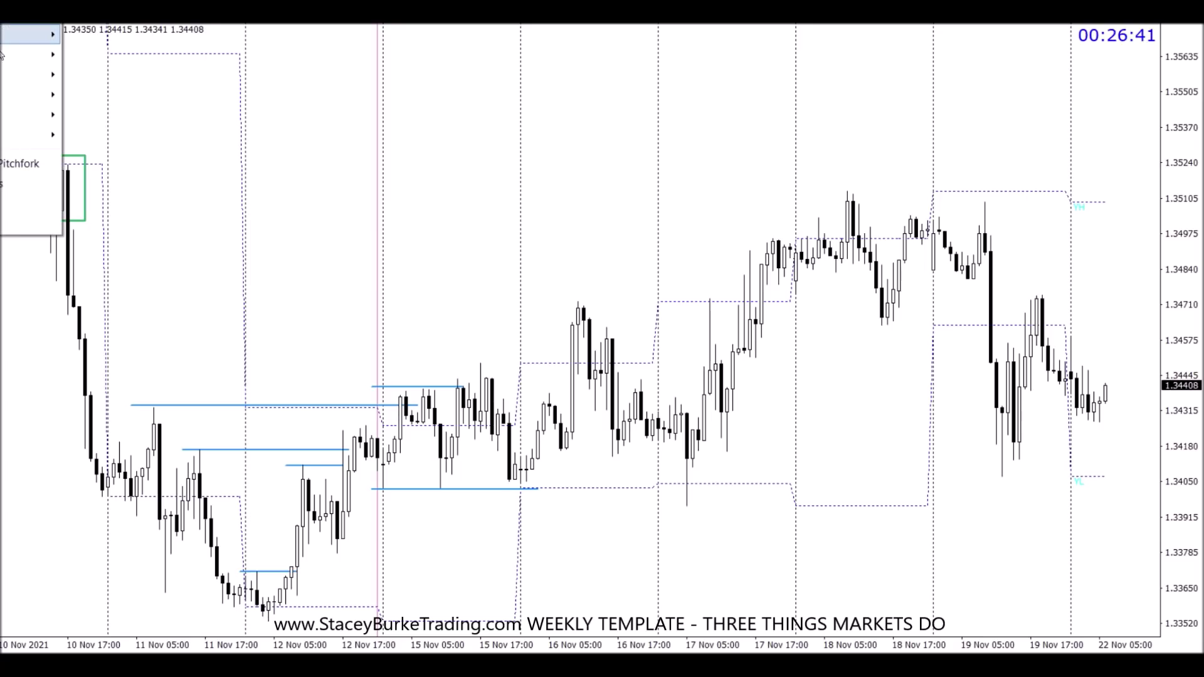
pyautogui.click(63, 113)
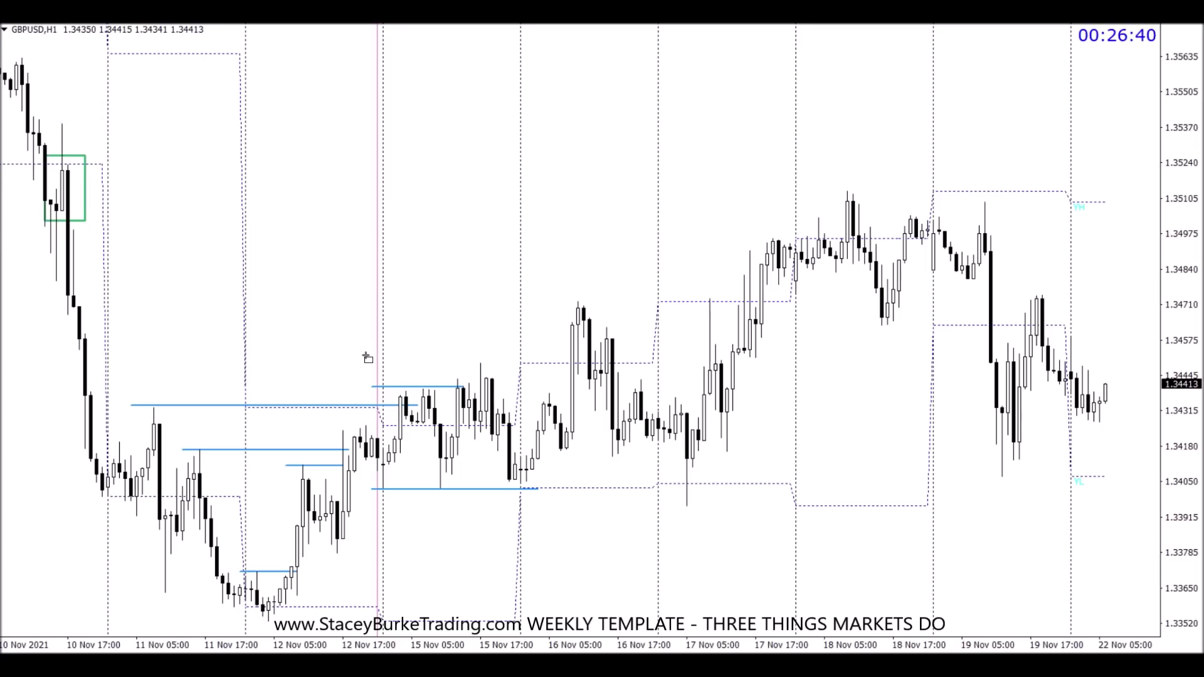
pyautogui.moveTo(376, 376); pyautogui.dragTo(458, 397)
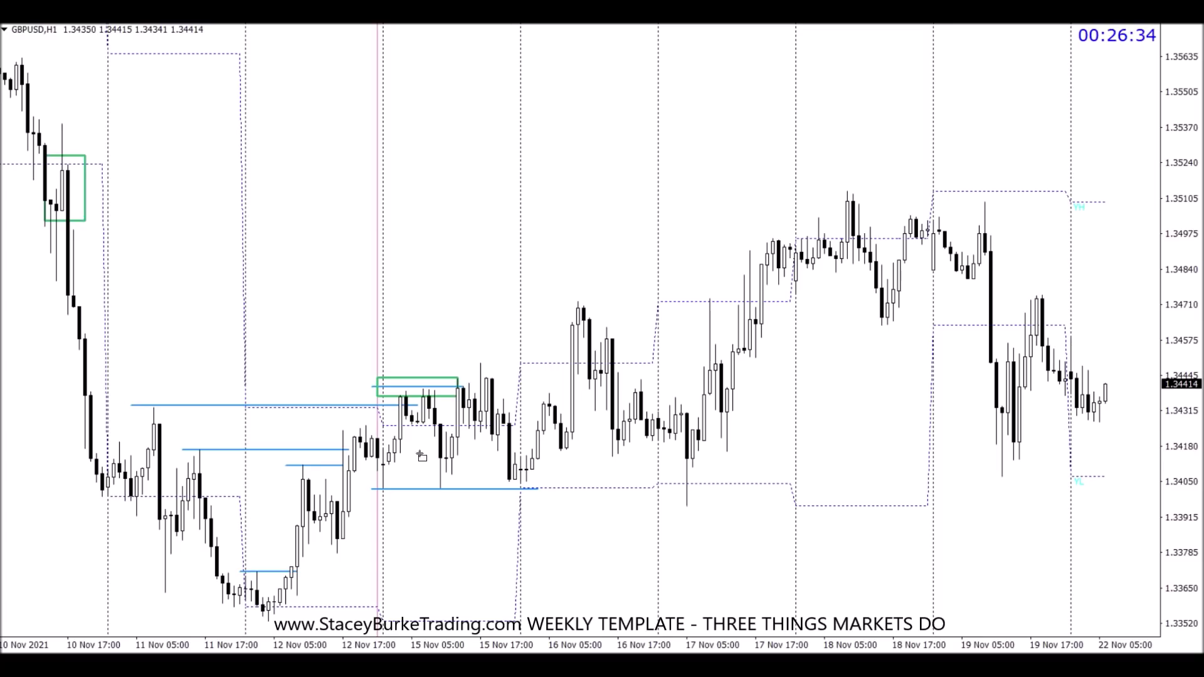
pyautogui.moveTo(376, 477); pyautogui.dragTo(503, 501)
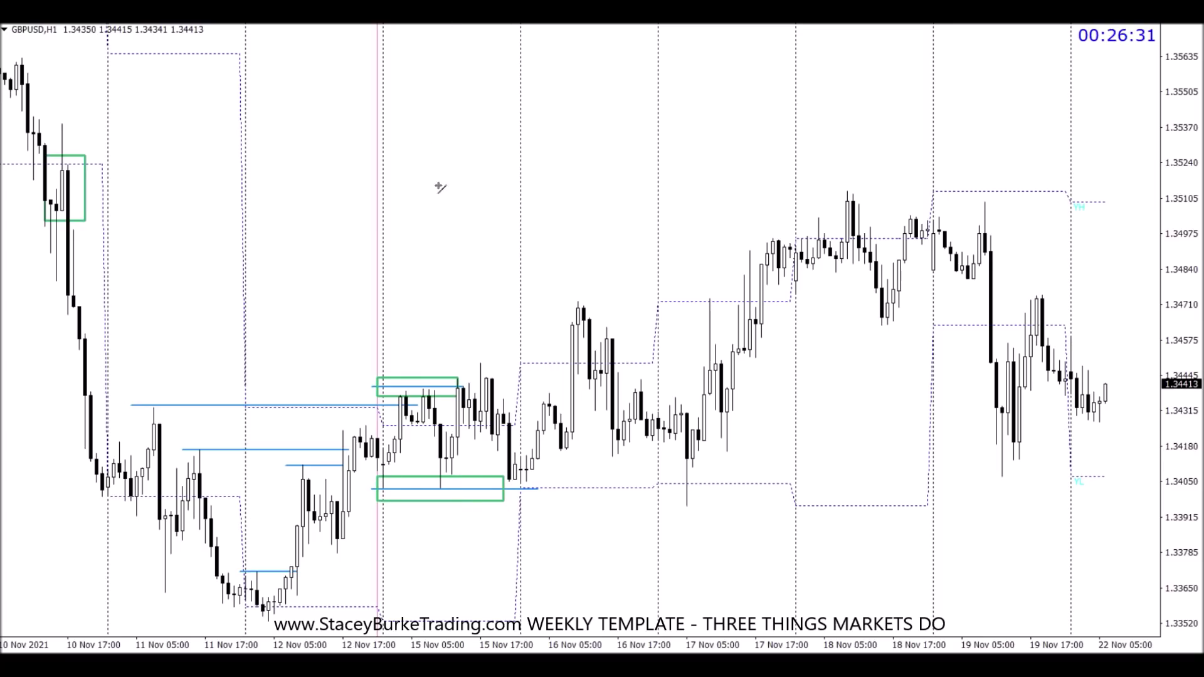
pyautogui.moveTo(474, 364); pyautogui.dragTo(593, 364)
pyautogui.moveTo(580, 311)
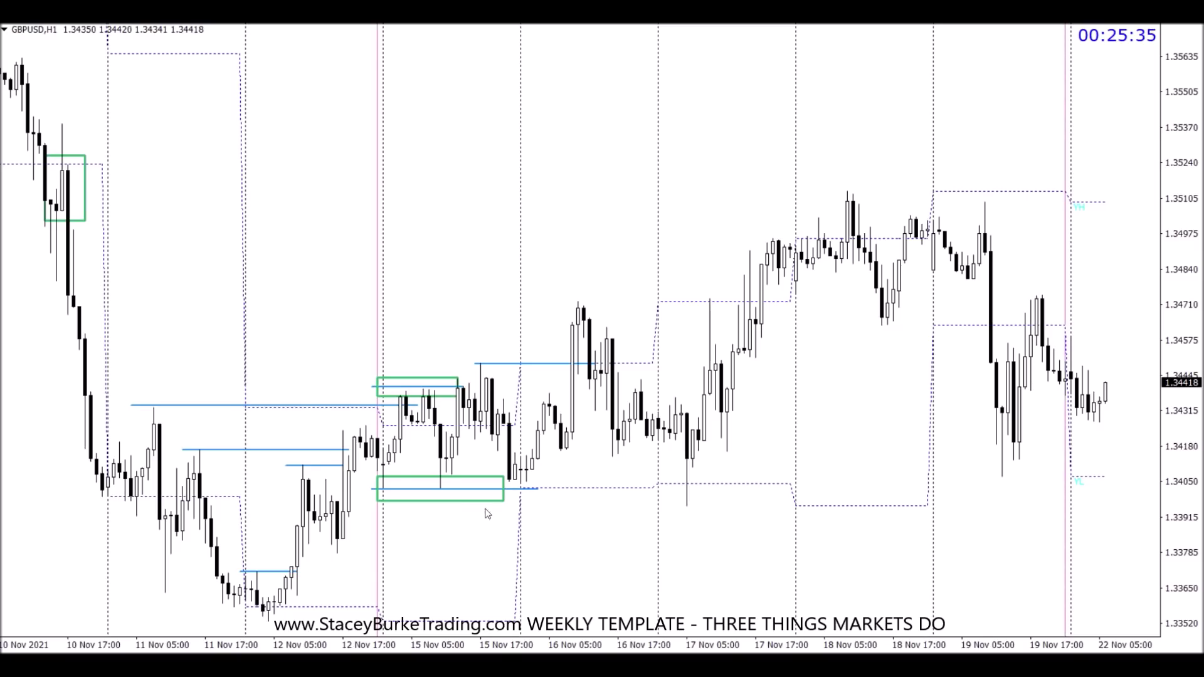
# Apply the BLUE TRACER template, leaving only the dotted daily high/low levels on GBPUSD.
pyautogui.rightClick(448, 304)
pyautogui.moveTo(518, 444)
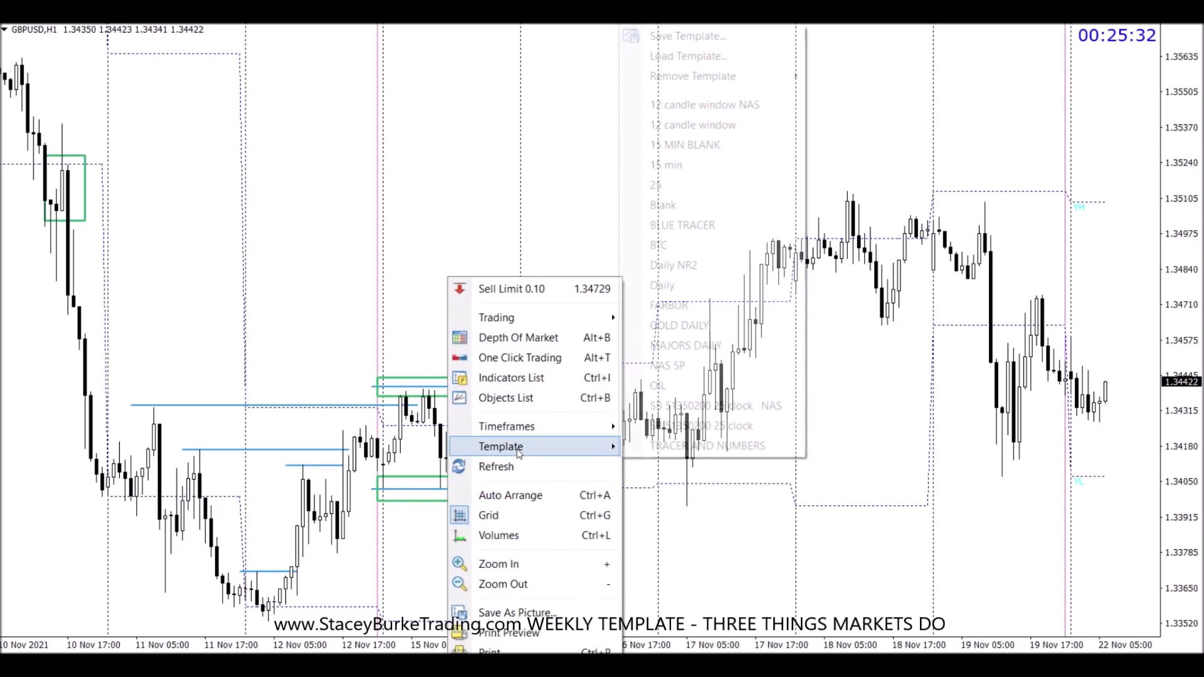
pyautogui.click(681, 224)
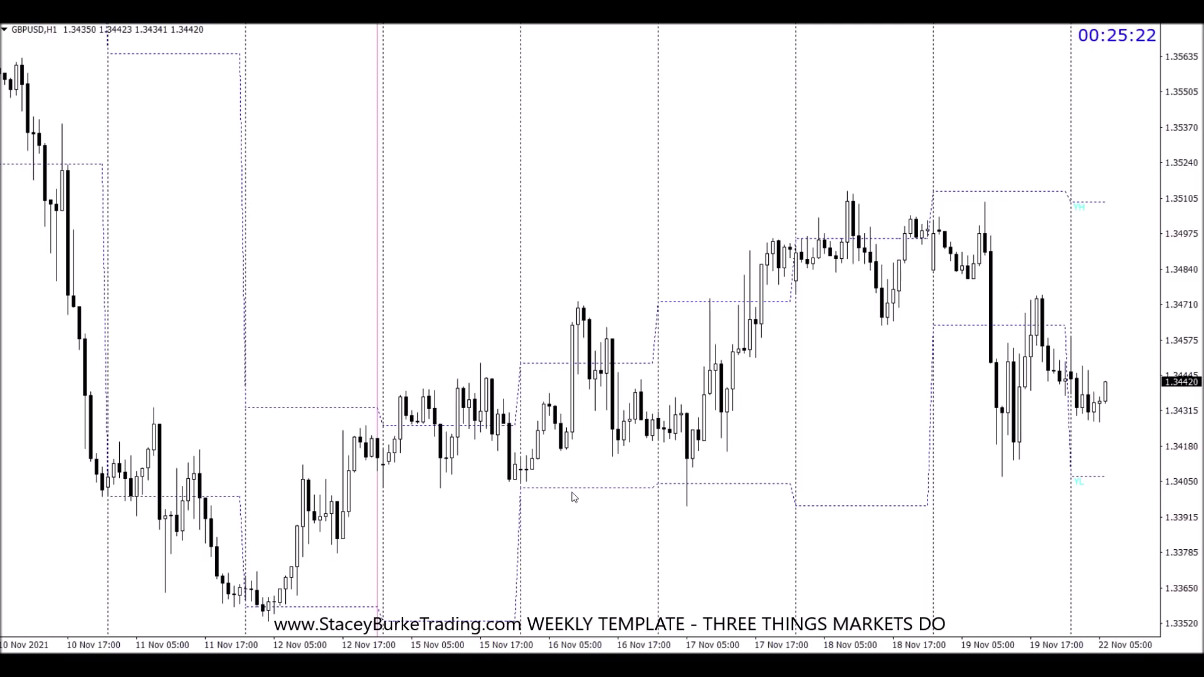
pyautogui.hscroll(3, 570, 494)
# Compress the price scale and draw blue lines at the 16 Nov high, 1.3406 low and 1.3496 high.
pyautogui.moveTo(1166, 199); pyautogui.dragTo(1163, 253)
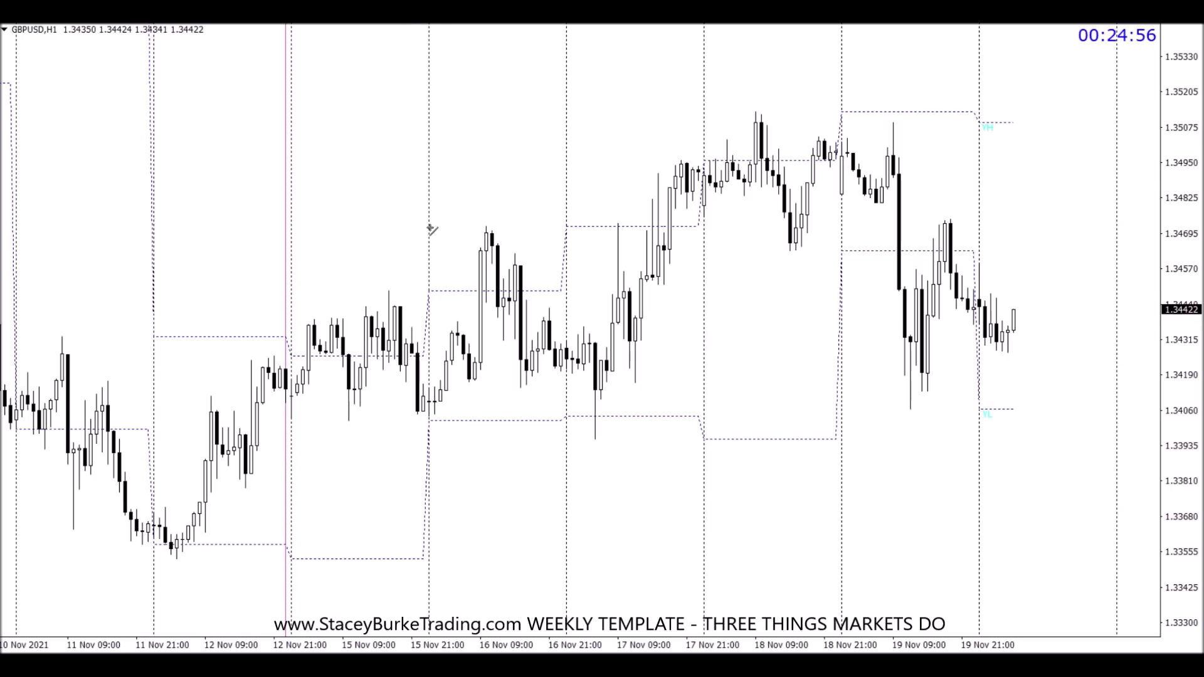
pyautogui.moveTo(424, 226); pyautogui.dragTo(707, 225)
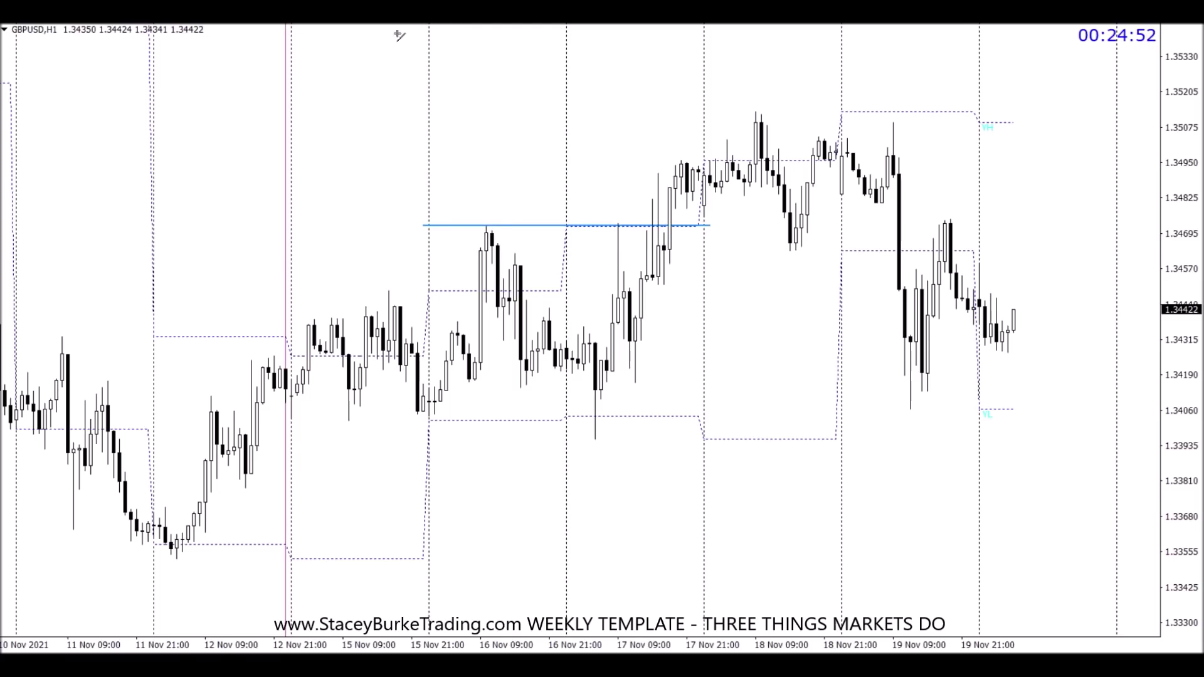
pyautogui.moveTo(337, 420); pyautogui.dragTo(701, 420)
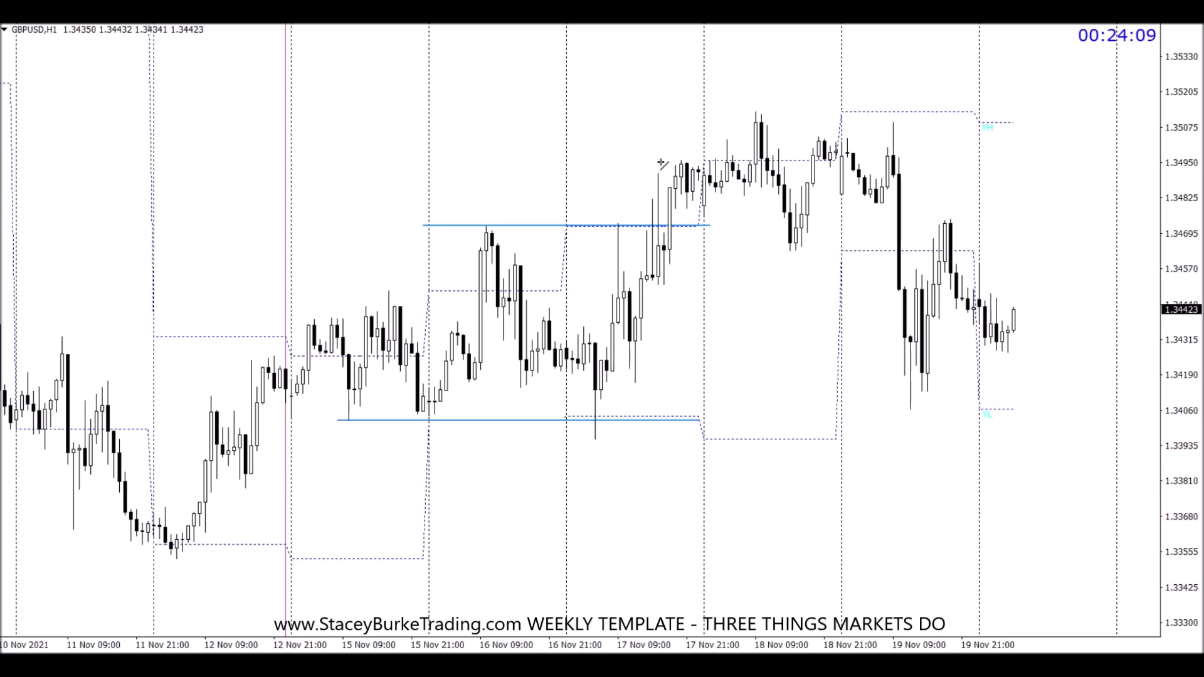
pyautogui.moveTo(700, 159)
pyautogui.moveTo(675, 160); pyautogui.dragTo(839, 160)
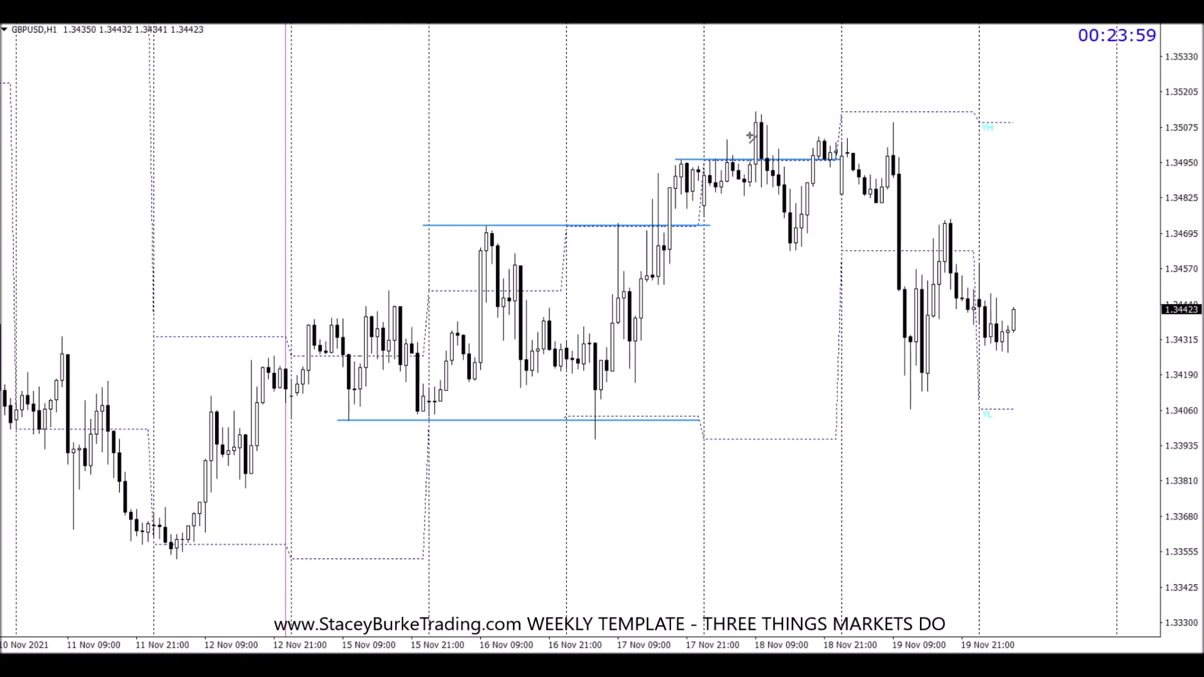
# Add blue lines at the 18 Nov low and high, 18–19 Nov highs and 1.3482, then extend the low line.
pyautogui.moveTo(778, 251); pyautogui.dragTo(990, 251)
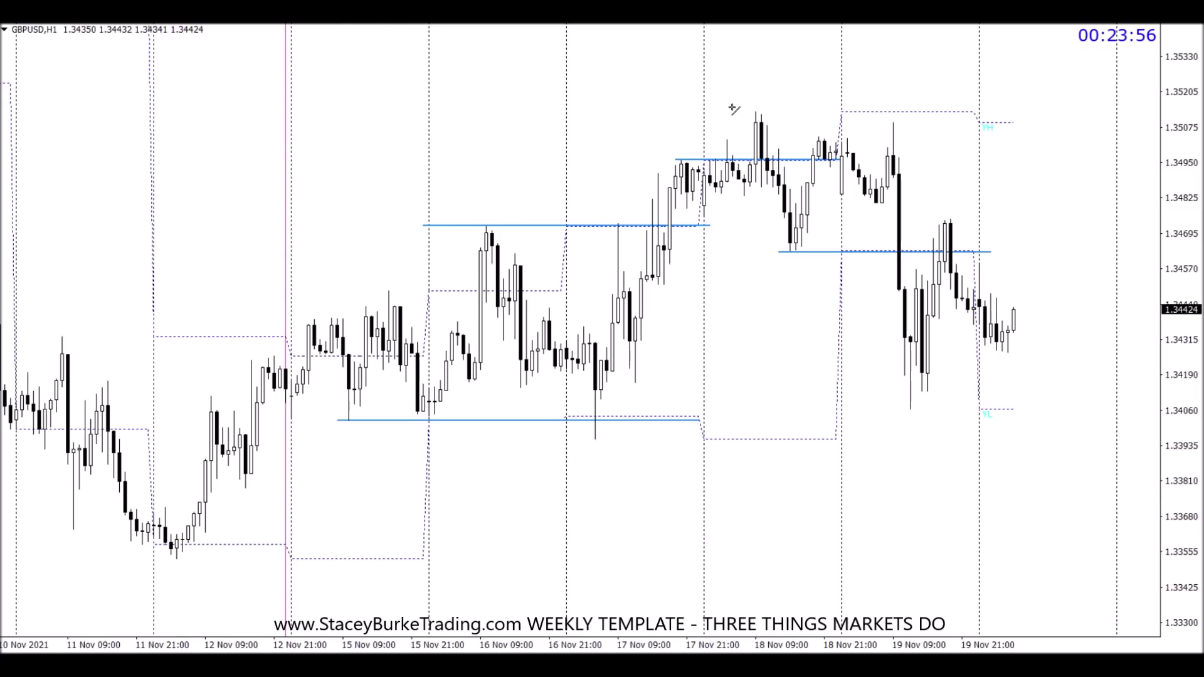
pyautogui.moveTo(734, 111); pyautogui.dragTo(975, 111)
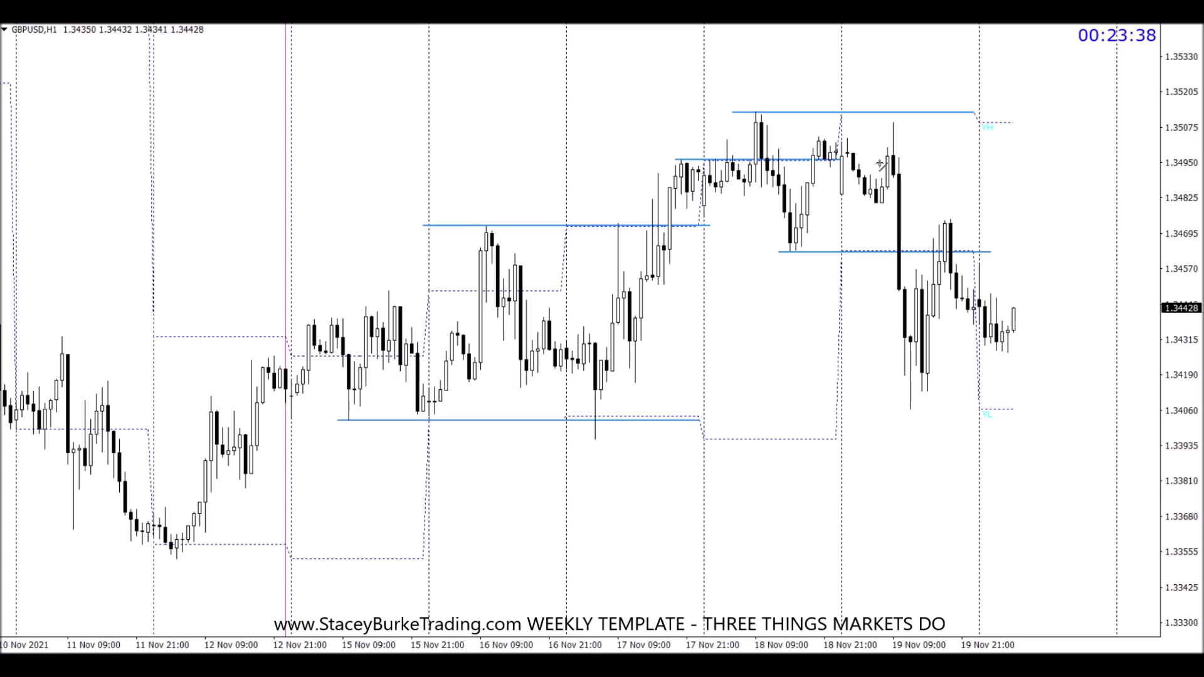
pyautogui.moveTo(795, 136); pyautogui.dragTo(905, 135)
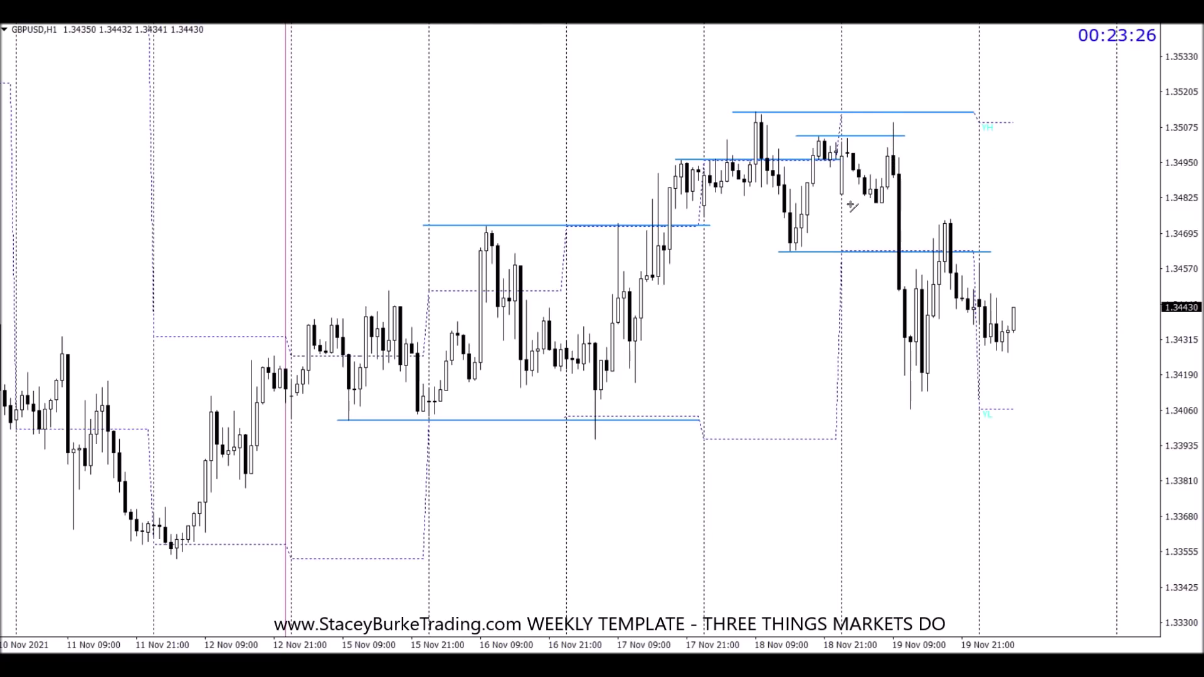
pyautogui.moveTo(852, 203)
pyautogui.mouseDown()
pyautogui.moveTo(954, 201)
pyautogui.moveTo(939, 203)
pyautogui.mouseUp()
pyautogui.moveTo(696, 171)
pyautogui.moveTo(698, 421); pyautogui.dragTo(982, 421)
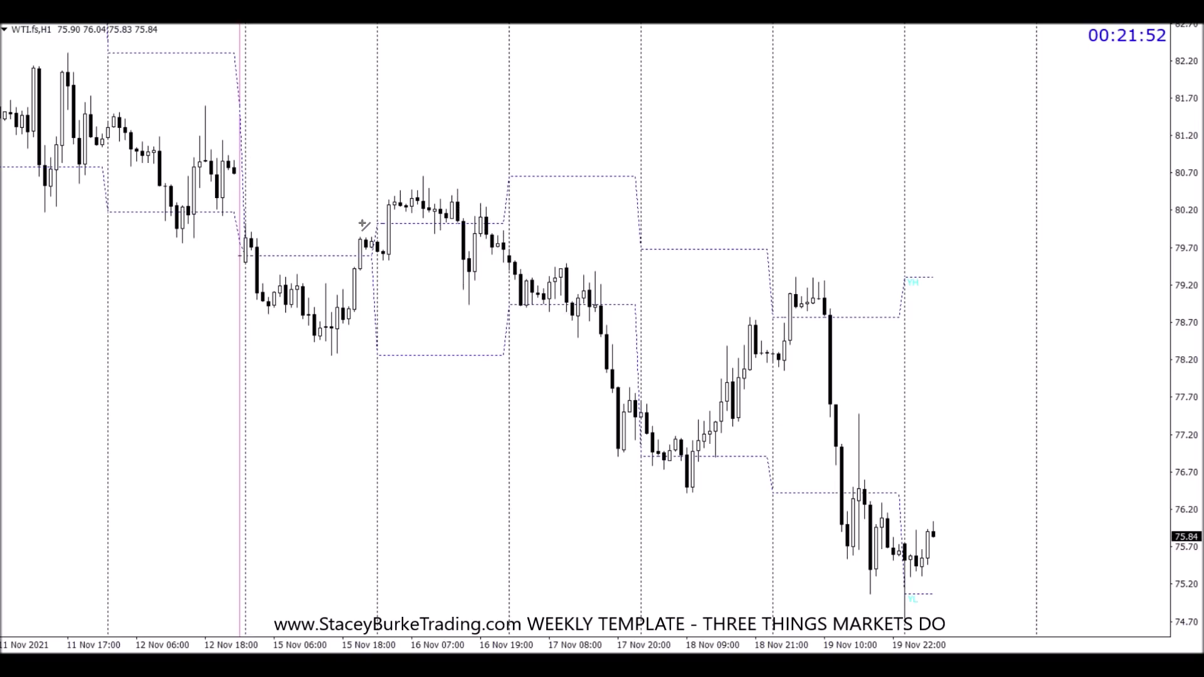
# Draw blue oil-chart levels at the 80.05 highs, 78.25 low and across 16–17 Nov candles.
pyautogui.moveTo(364, 223); pyautogui.dragTo(521, 224)
pyautogui.moveTo(314, 356); pyautogui.dragTo(639, 358)
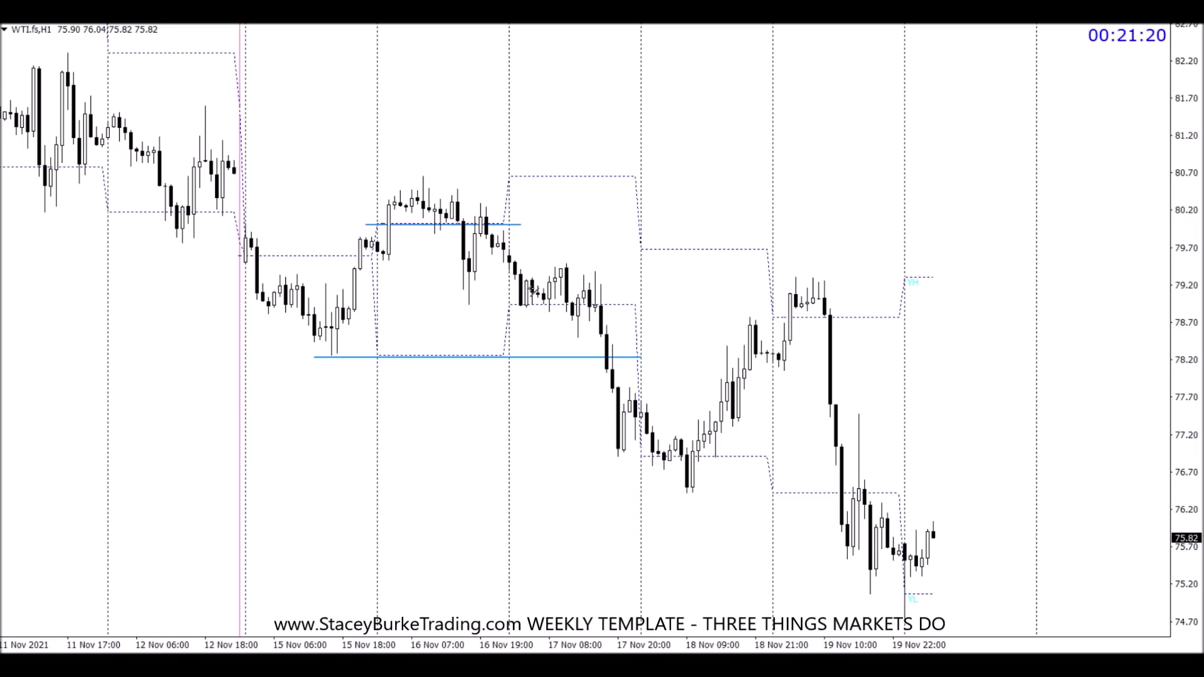
pyautogui.moveTo(505, 304); pyautogui.dragTo(873, 304)
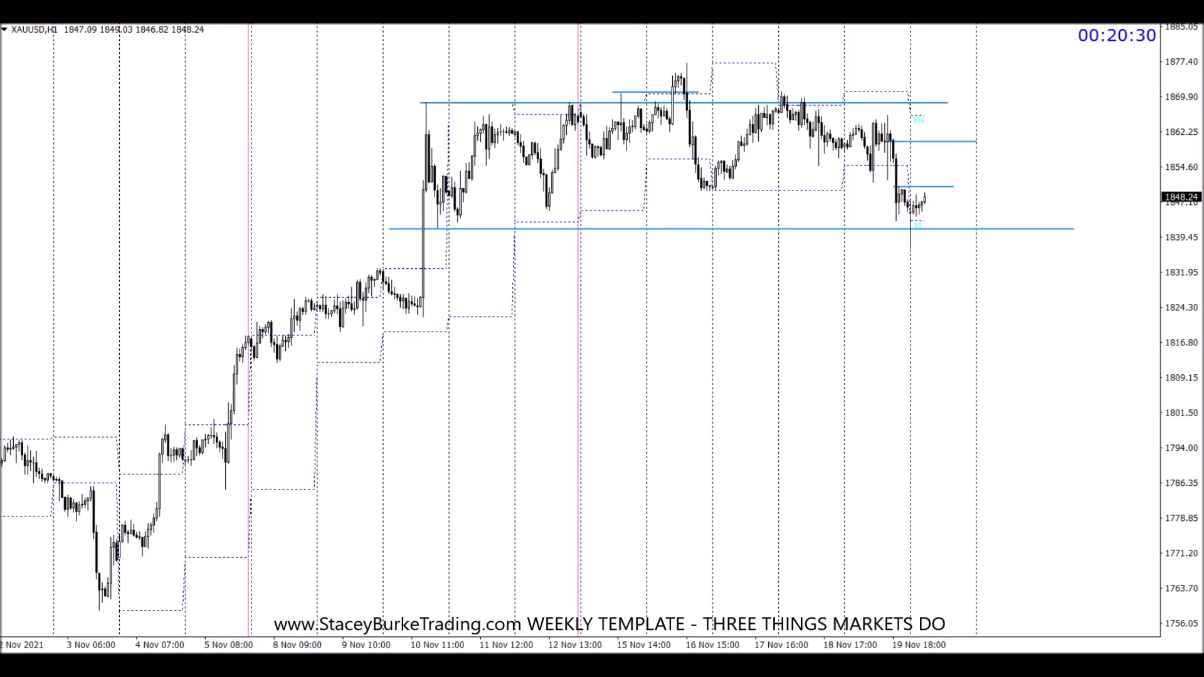
# Zoom in and draw a rising blue trendline under the 15–16 Nov gold candles.
pyautogui.press('+')
pyautogui.moveTo(650, 382); pyautogui.dragTo(572, 331)
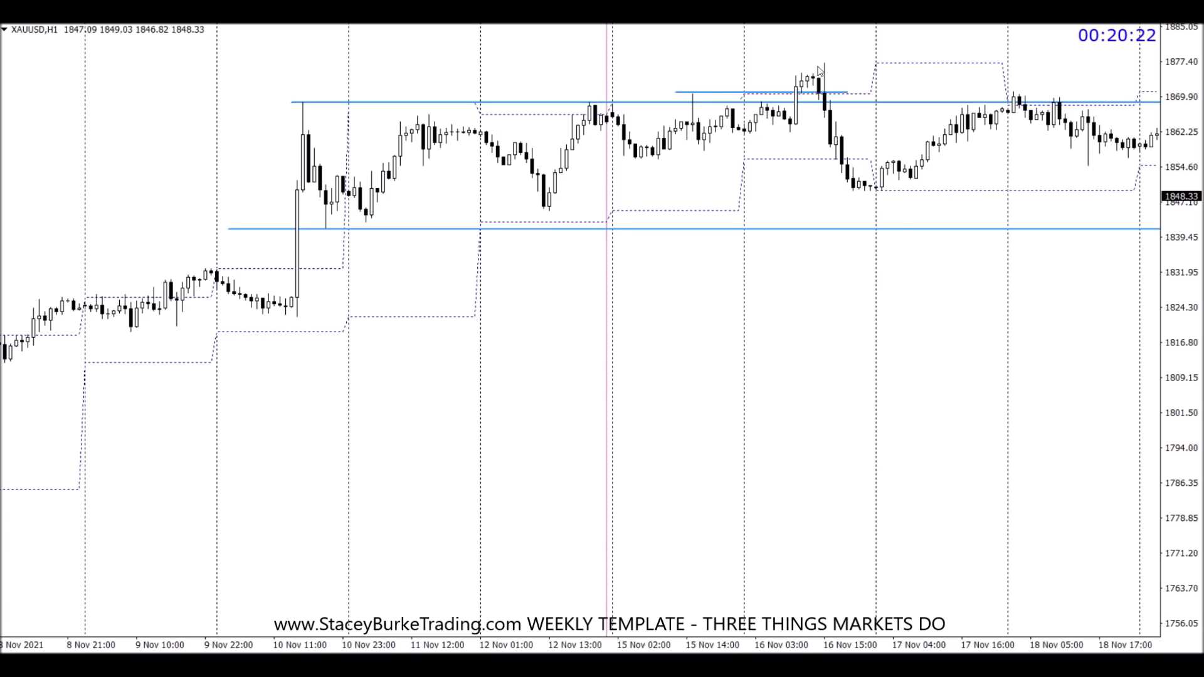
pyautogui.scroll(-3, 809, 196)
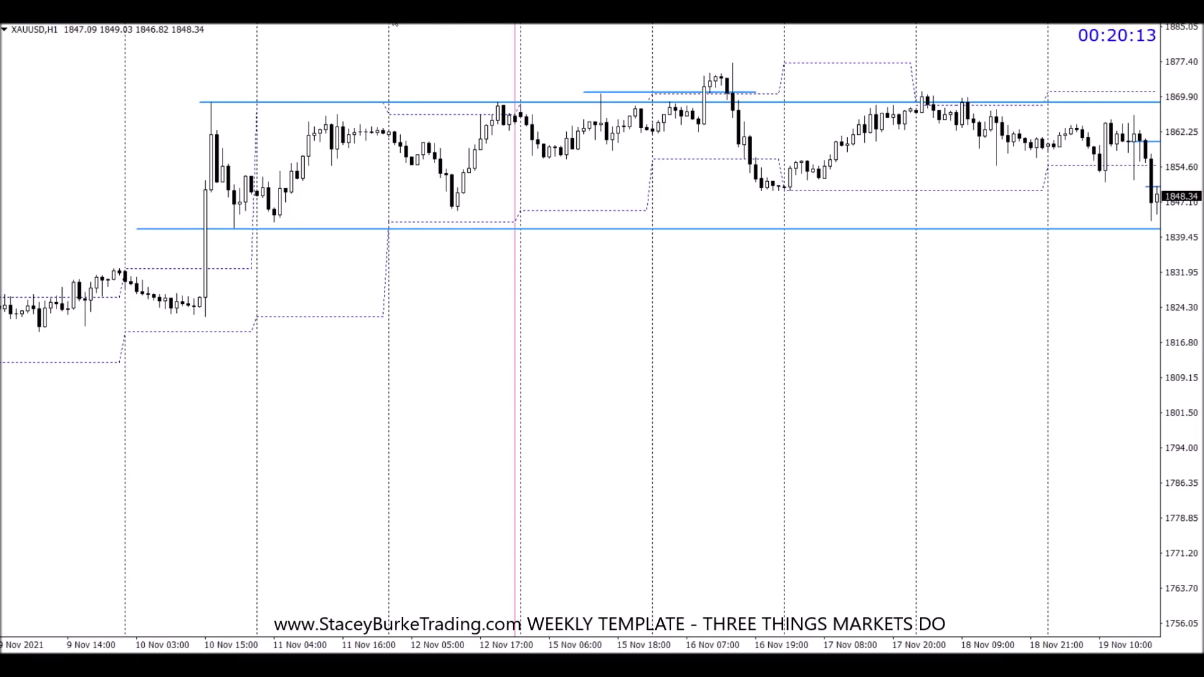
pyautogui.moveTo(538, 167); pyautogui.dragTo(733, 130)
# Jump to the latest bars, stretch the price scale and delete the 1869.90 range line.
pyautogui.press('End')
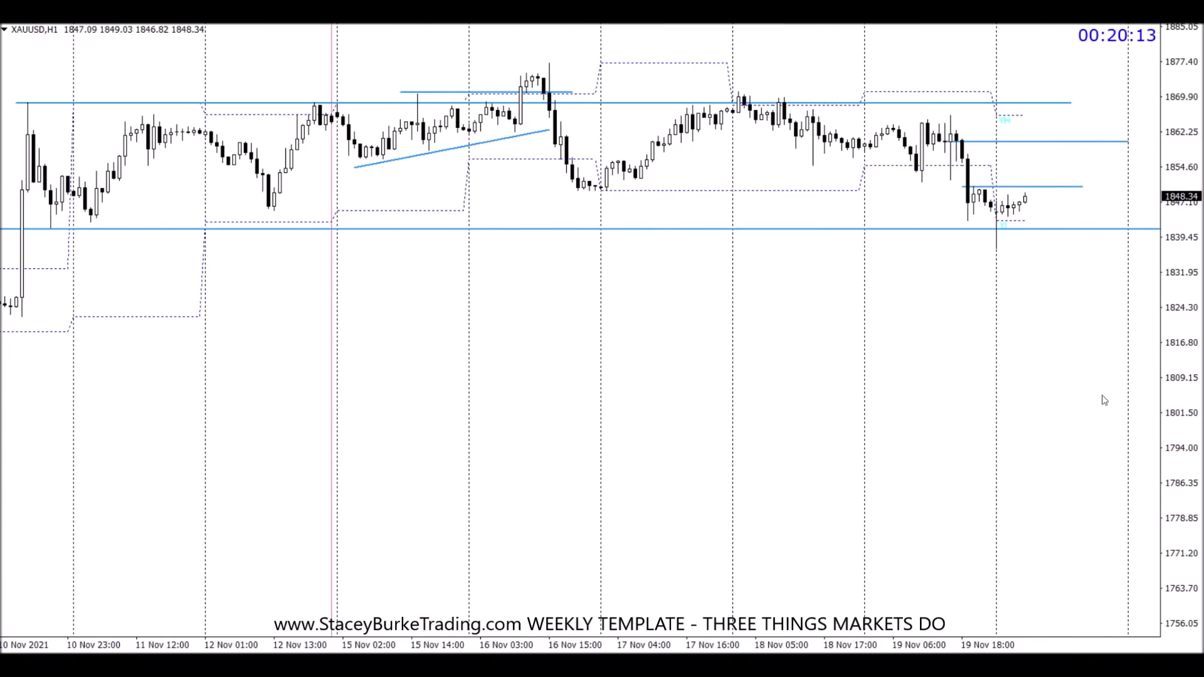
pyautogui.moveTo(1192, 476); pyautogui.dragTo(1184, 139)
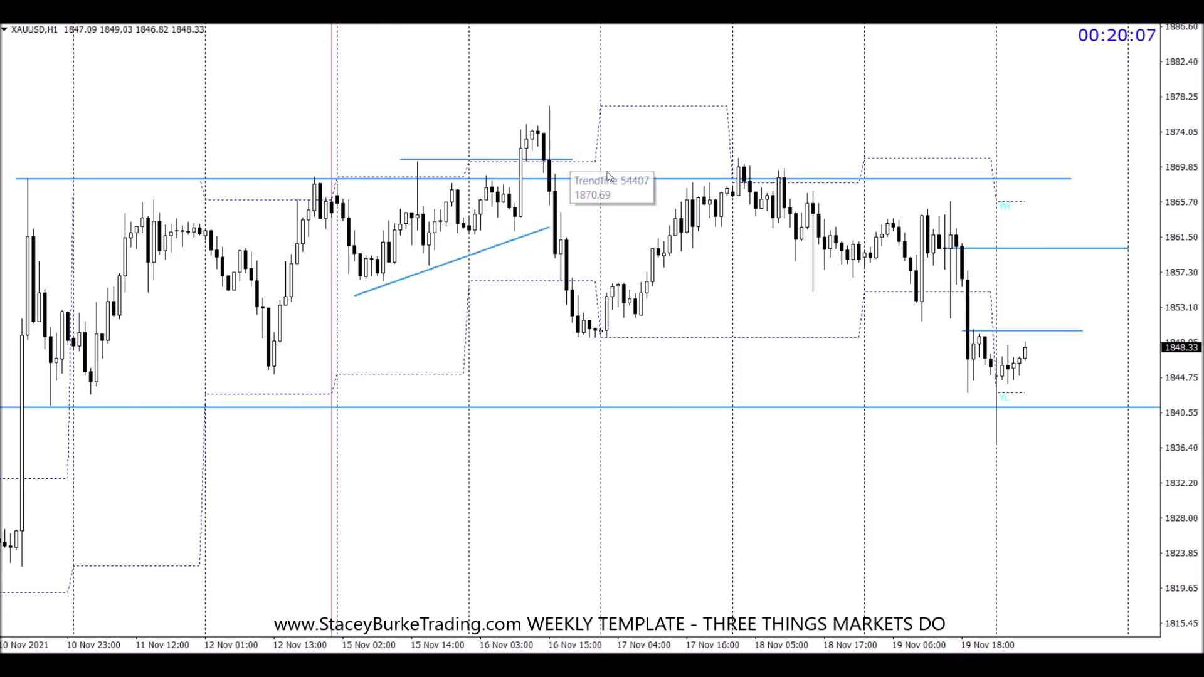
pyautogui.press('Delete')
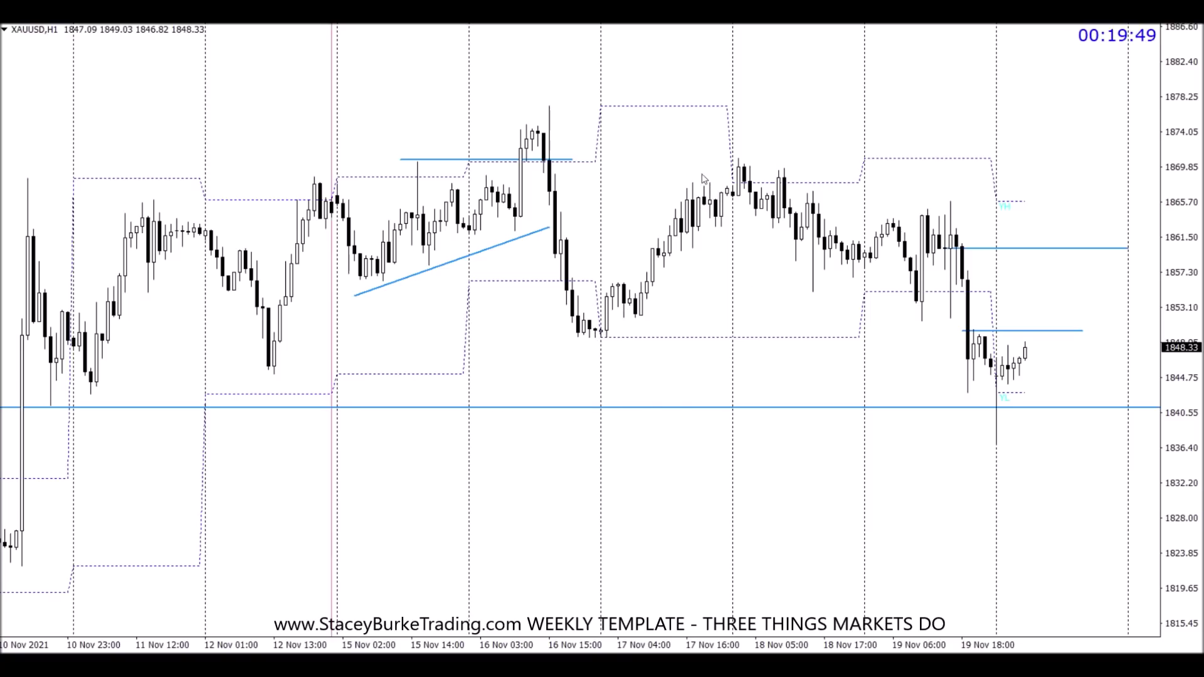
# Draw short blue levels at the 17–18 Nov highs, 19 Nov high and latest candles, then zoom out.
pyautogui.moveTo(681, 182); pyautogui.dragTo(858, 184)
pyautogui.moveTo(882, 218); pyautogui.dragTo(921, 218)
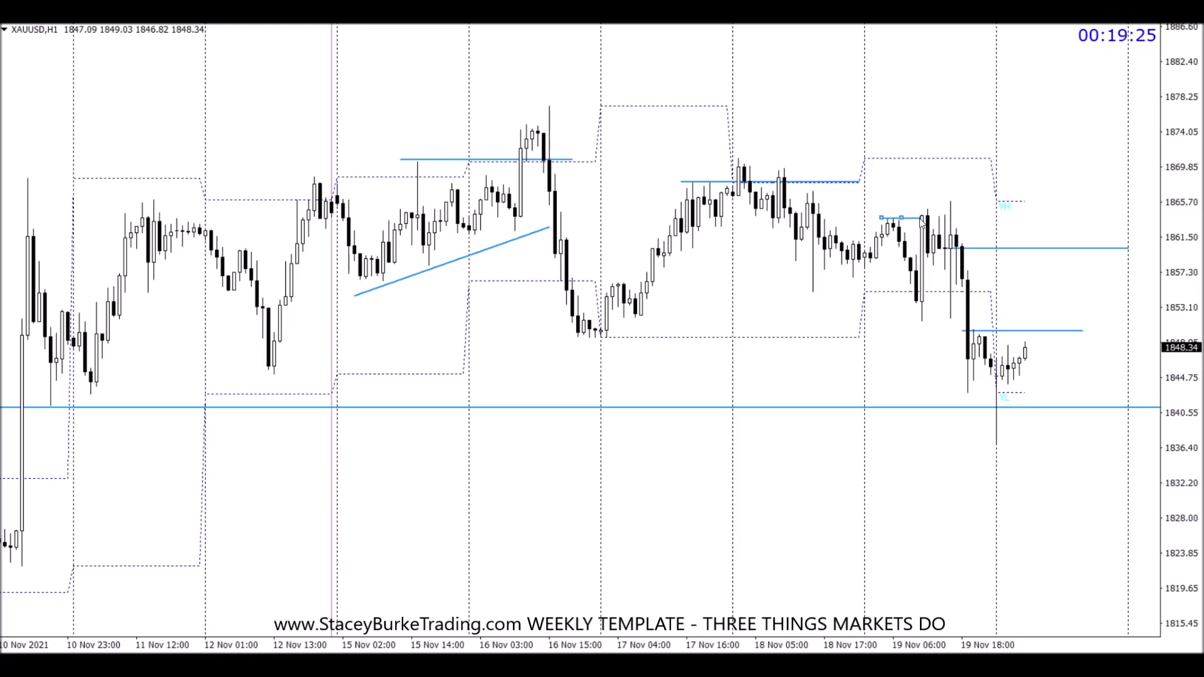
pyautogui.click(402, 24)
pyautogui.moveTo(910, 206); pyautogui.dragTo(956, 206)
pyautogui.moveTo(910, 322); pyautogui.dragTo(957, 322)
pyautogui.press('-')
pyautogui.press('-')
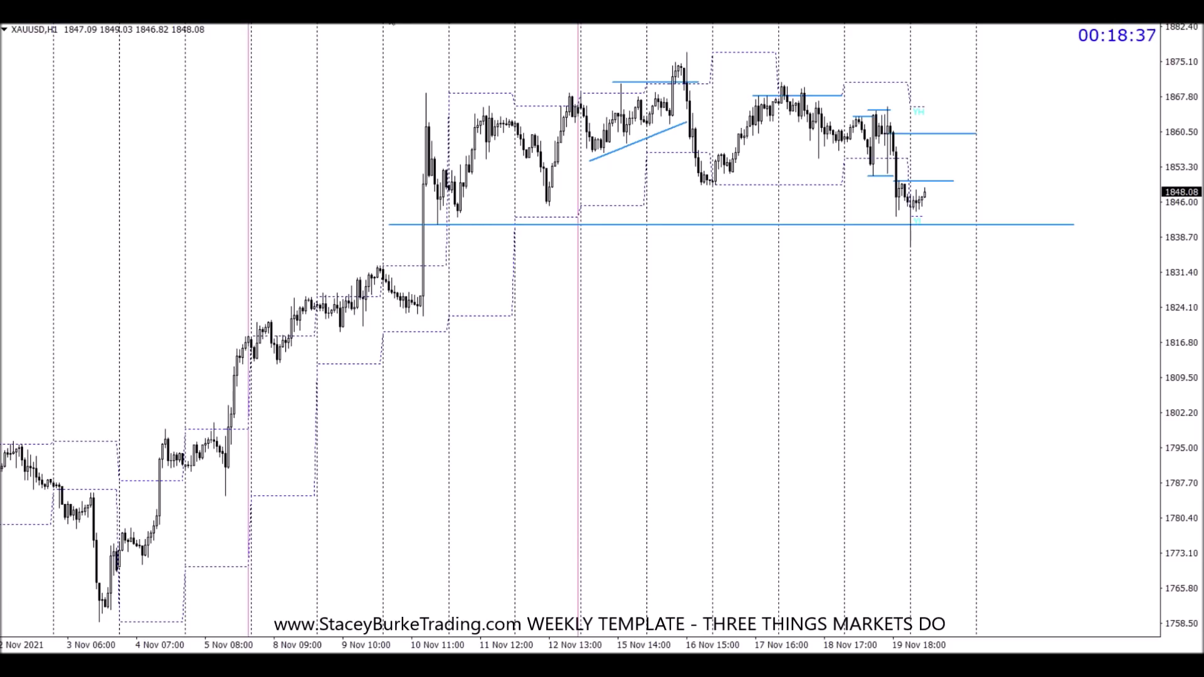
# Add a wide blue level across the gold chart and a short line capping the 16 Nov high near 1875.
pyautogui.moveTo(404, 319); pyautogui.dragTo(1099, 320)
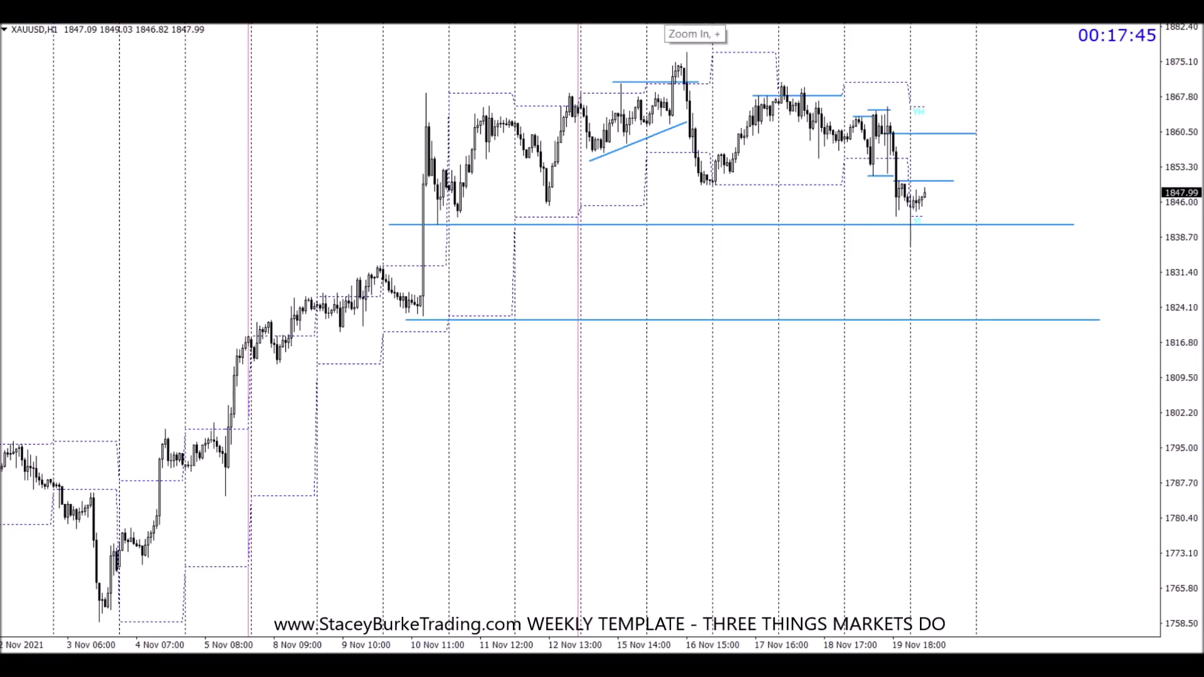
pyautogui.press('+')
pyautogui.press('End')
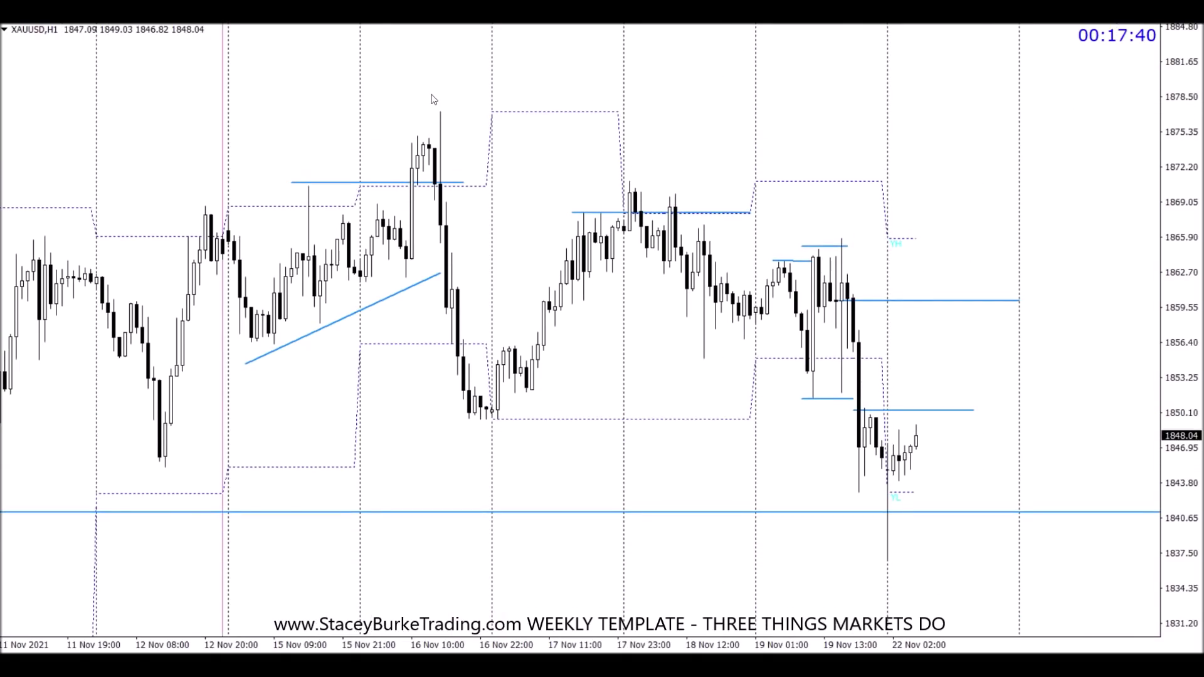
pyautogui.moveTo(407, 135); pyautogui.dragTo(462, 134)
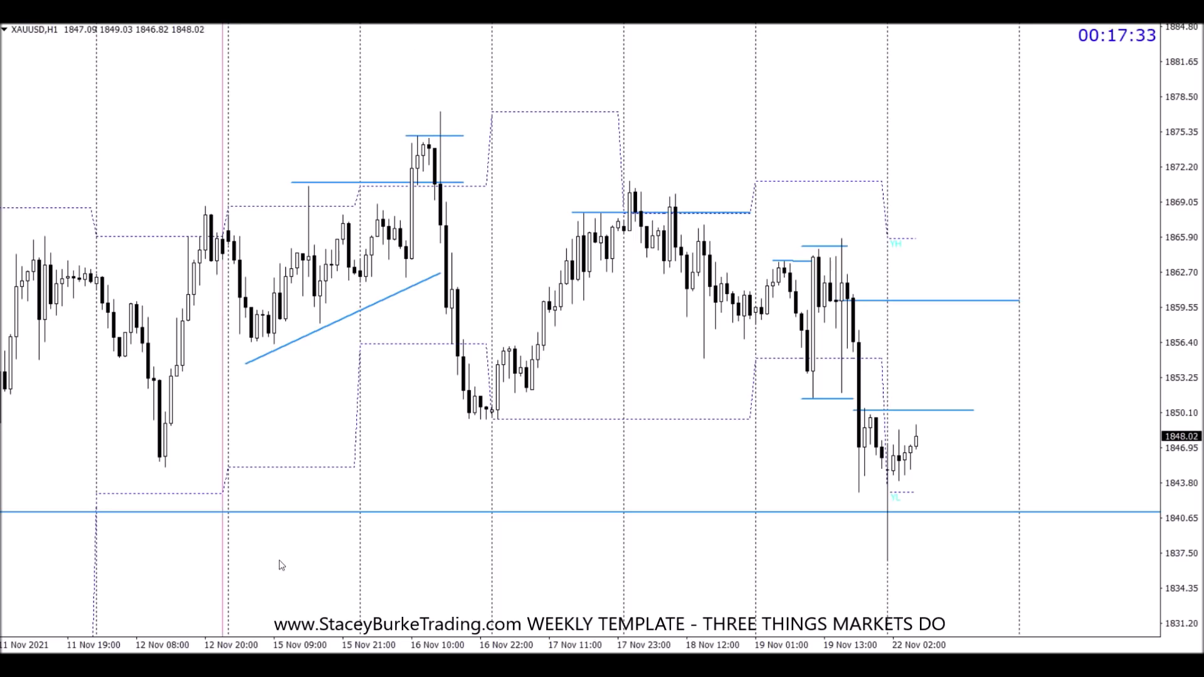
# Switch XAUUSD to M1, draw a blue line across the highs near 1865, and zoom in.
pyautogui.hotkey('ctrl', 'Tab')
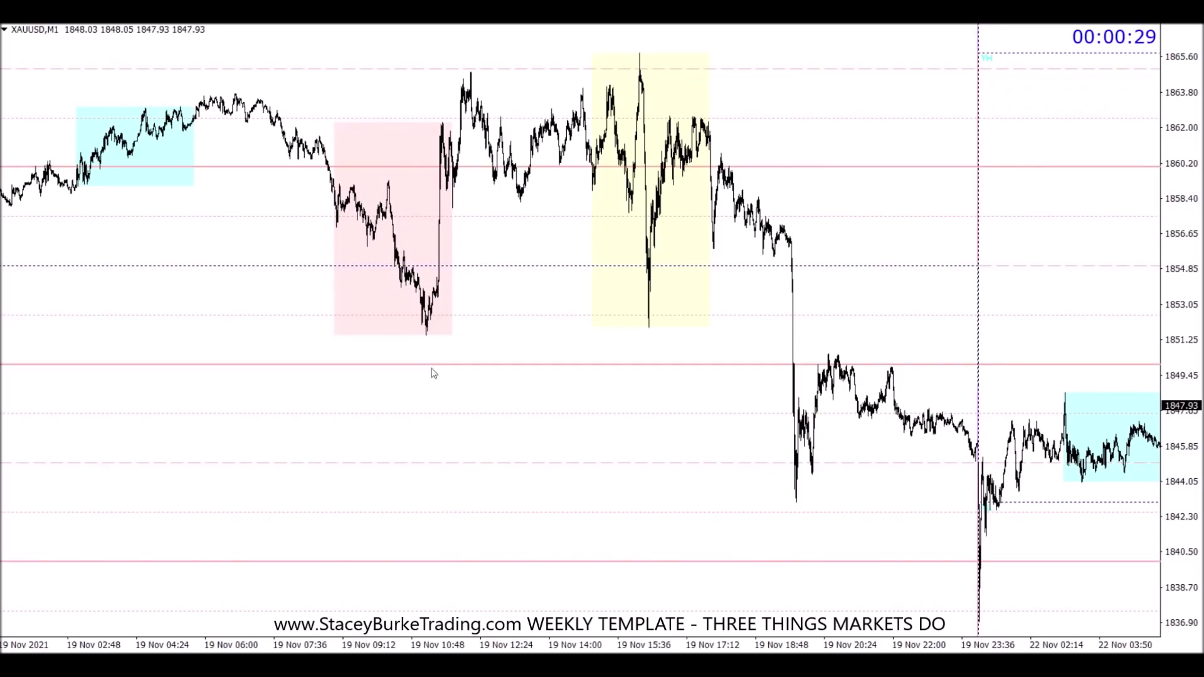
pyautogui.moveTo(453, 71); pyautogui.dragTo(680, 71)
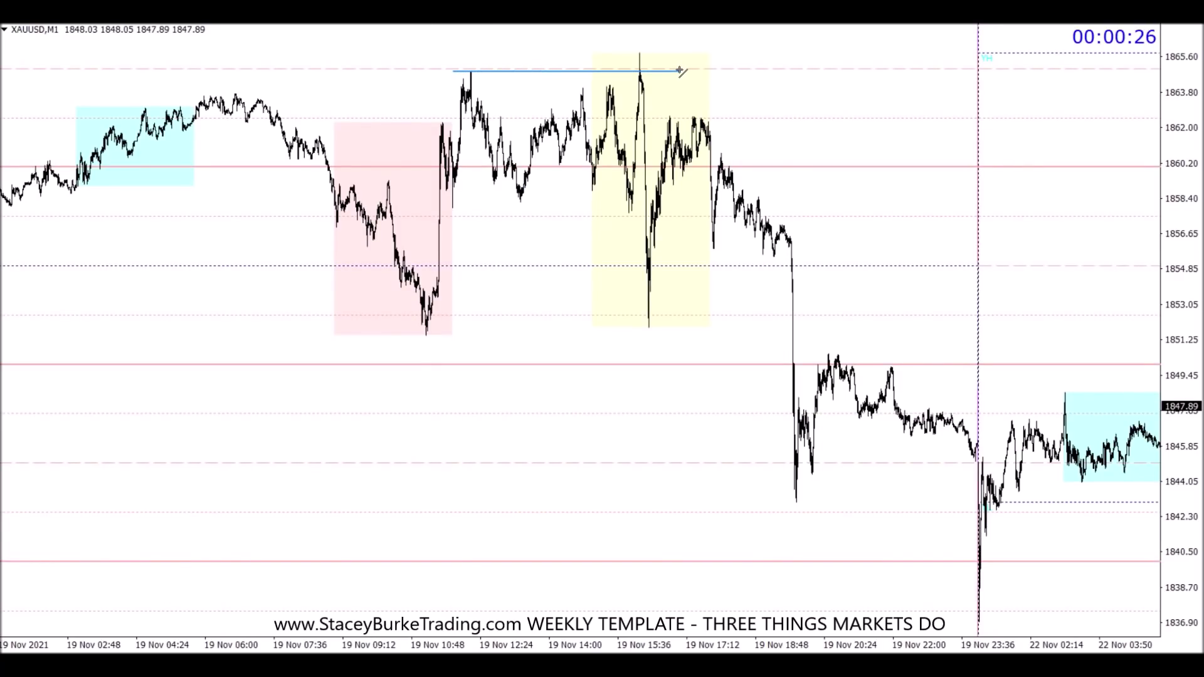
pyautogui.press('+')
pyautogui.press('+')
pyautogui.scroll(-10, 641, 225)
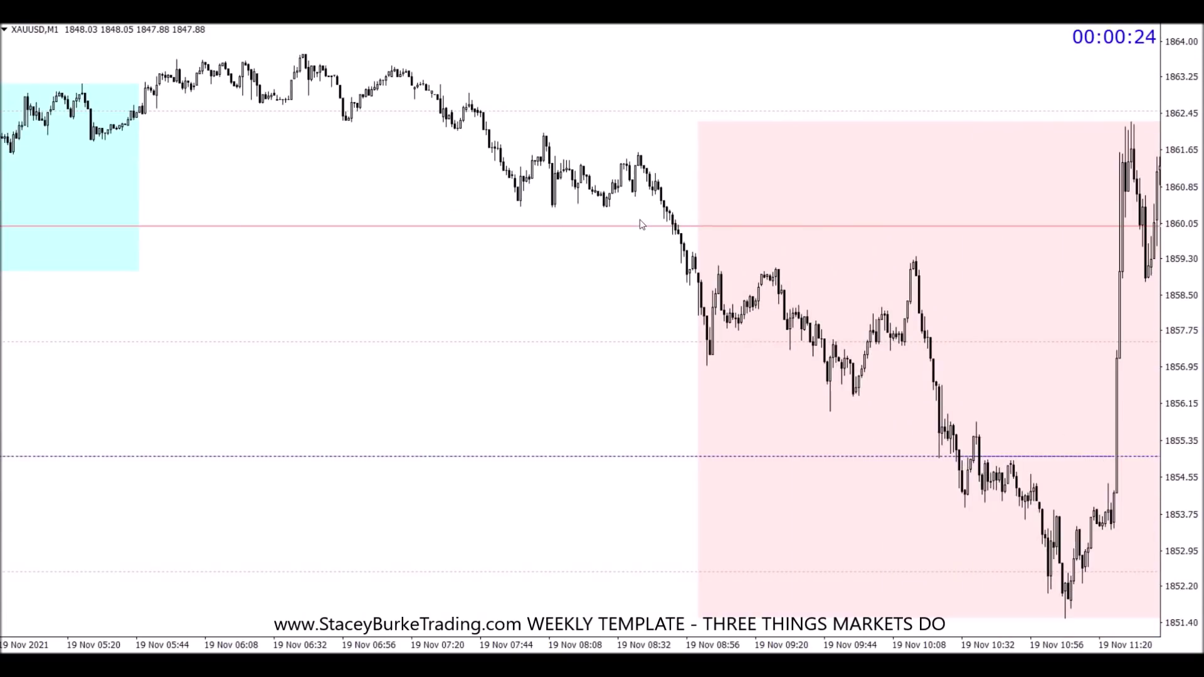
pyautogui.scroll(-5, 641, 225)
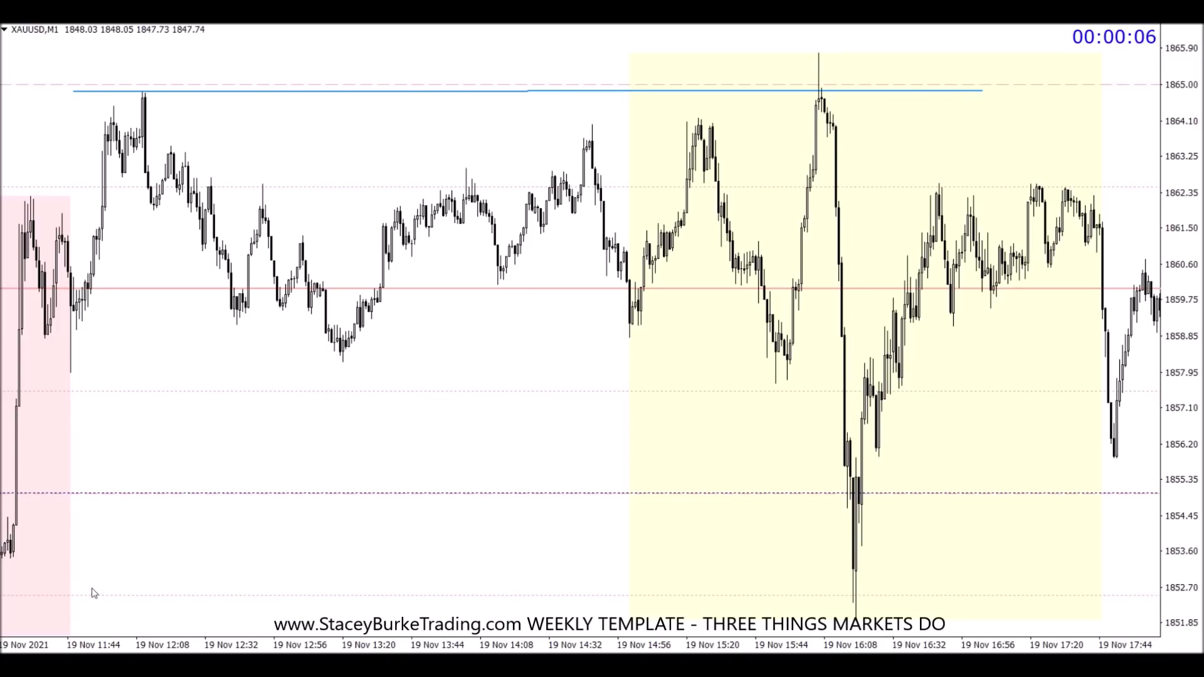
pyautogui.scroll(3, 66, 583)
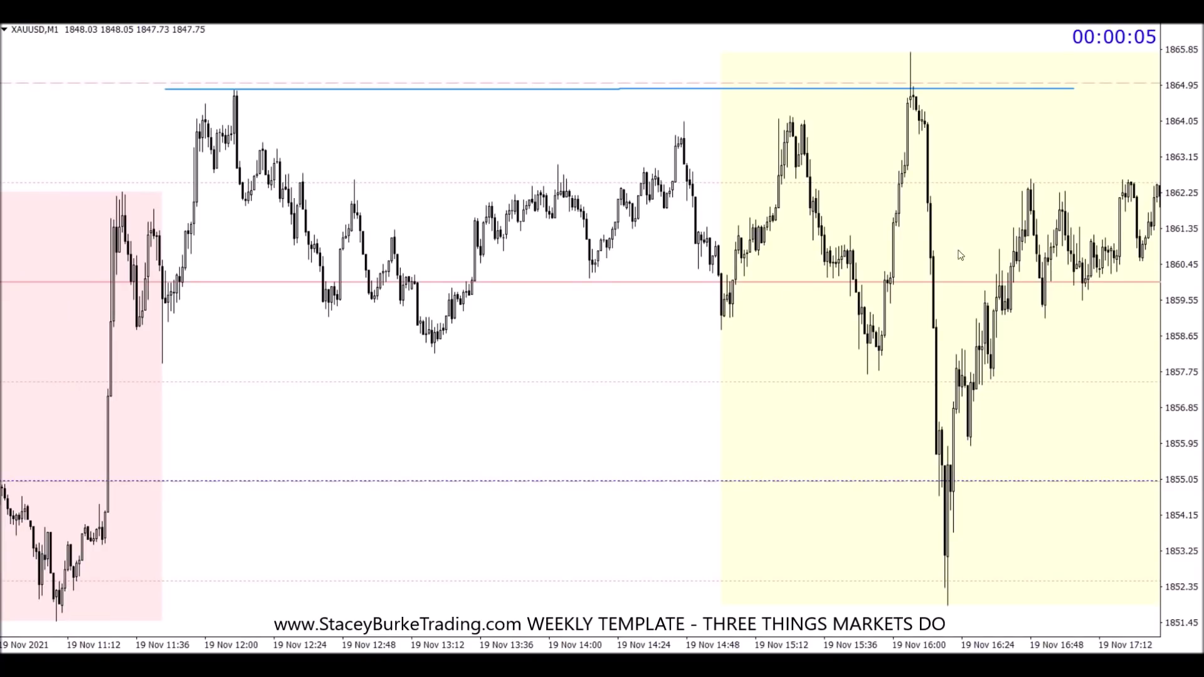
# Add a blue horizontal line at about 1858.7 under the gold lows, then switch to NAS100 H1.
pyautogui.moveTo(123, 329); pyautogui.dragTo(971, 329)
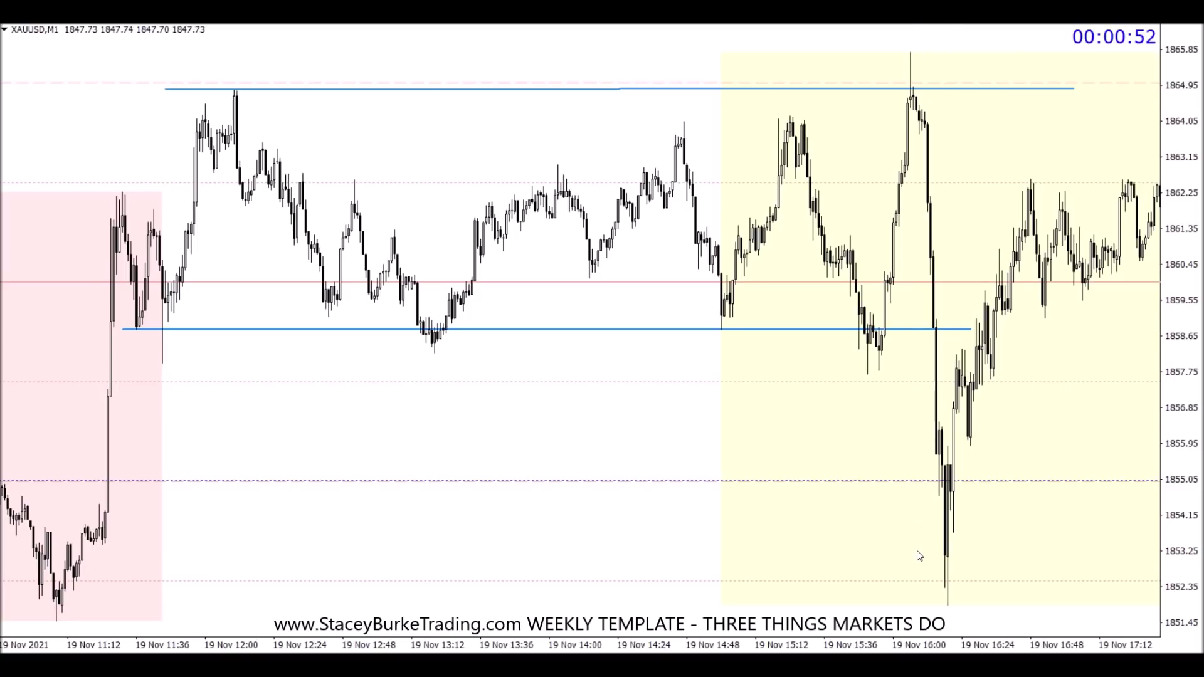
pyautogui.scroll(-5, 919, 555)
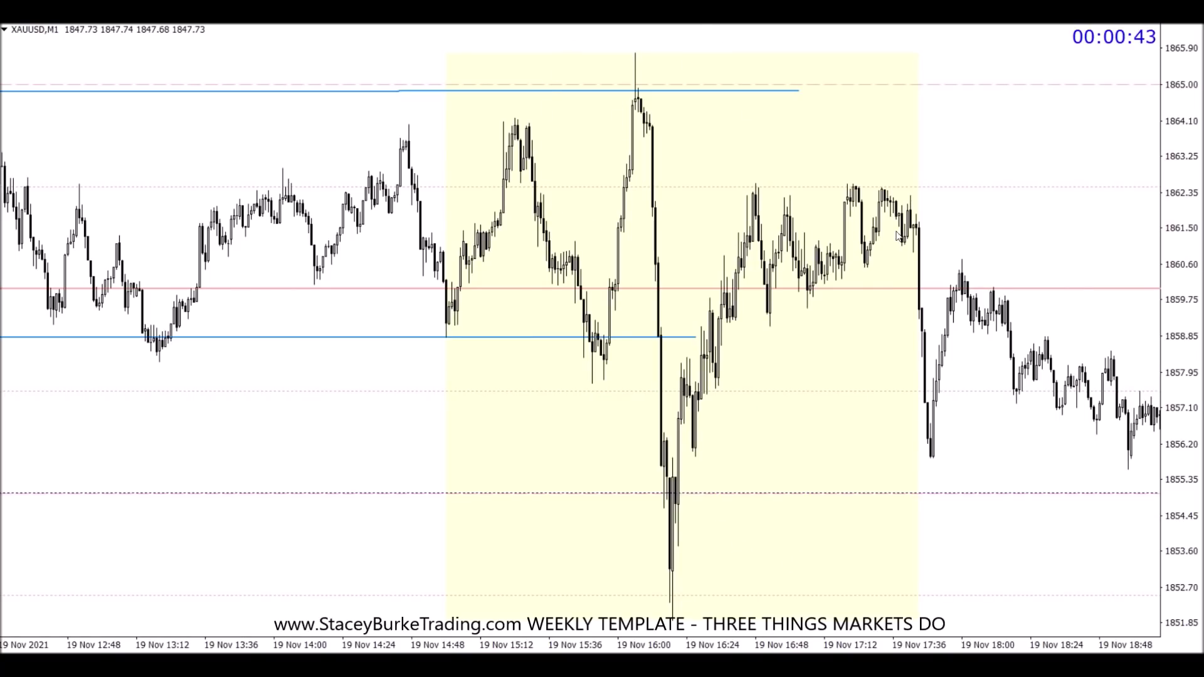
pyautogui.scroll(-6, 866, 388)
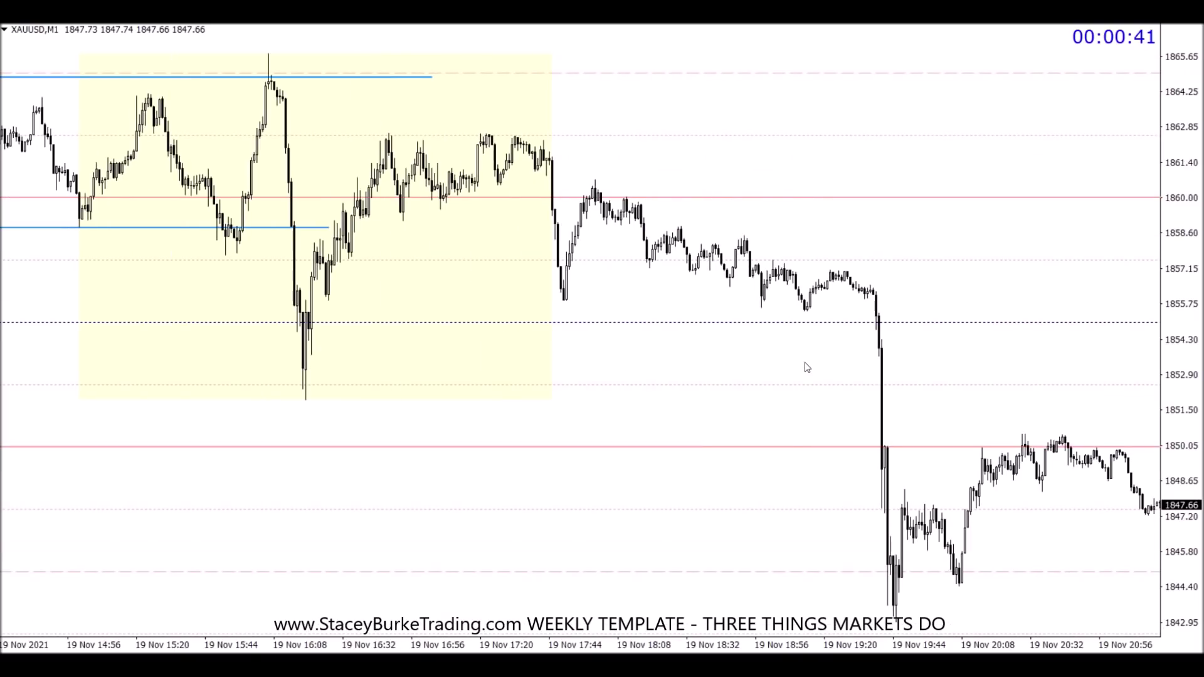
pyautogui.scroll(-6, 804, 367)
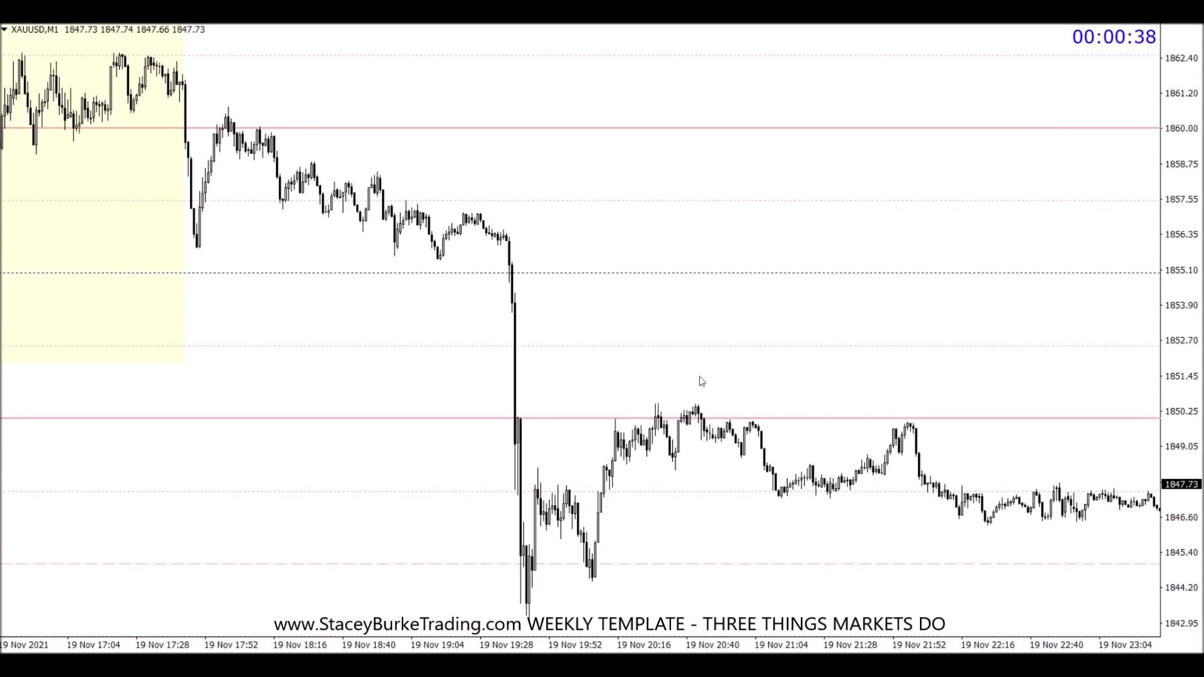
pyautogui.click(486, 649)
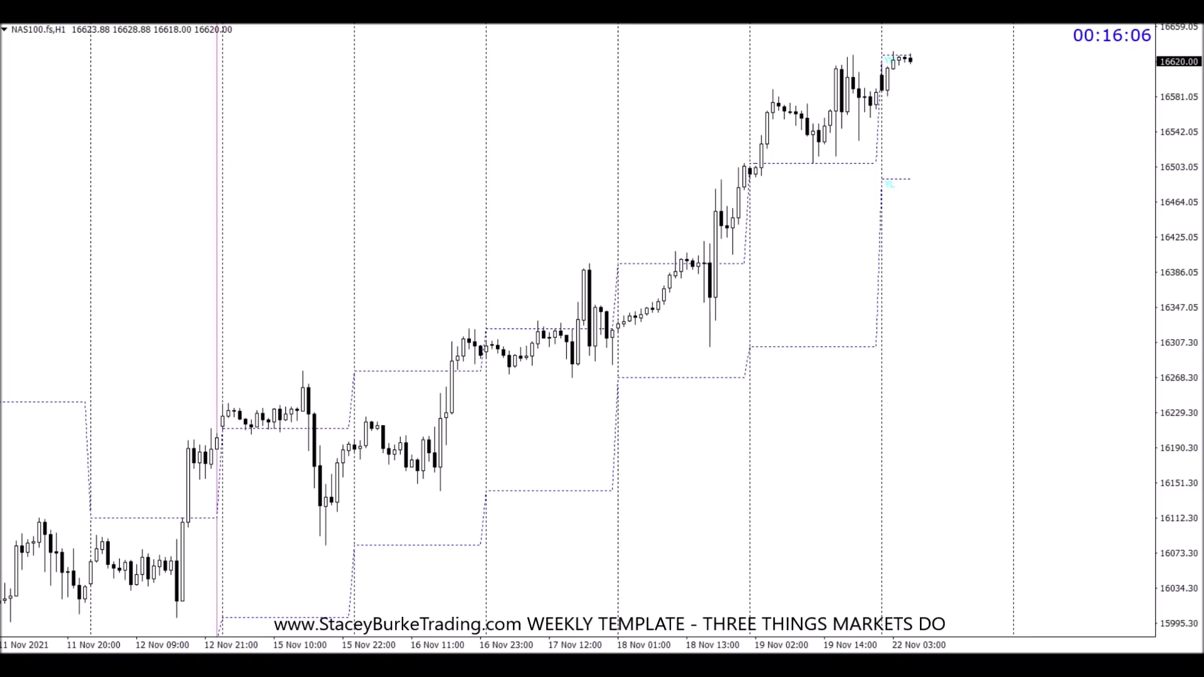
# Draw a thin green rectangle over the 12–15 Nov highs near 16290 on NAS100 H1.
pyautogui.moveTo(2, 119)
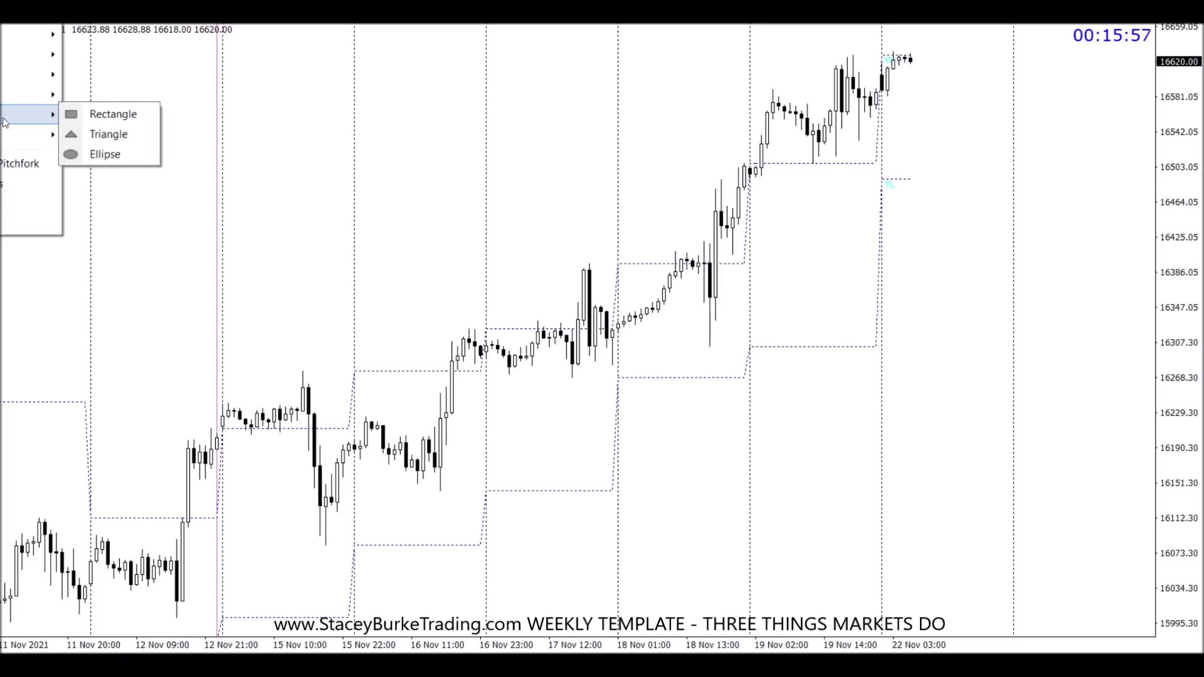
pyautogui.click(110, 114)
pyautogui.moveTo(210, 365); pyautogui.dragTo(355, 349)
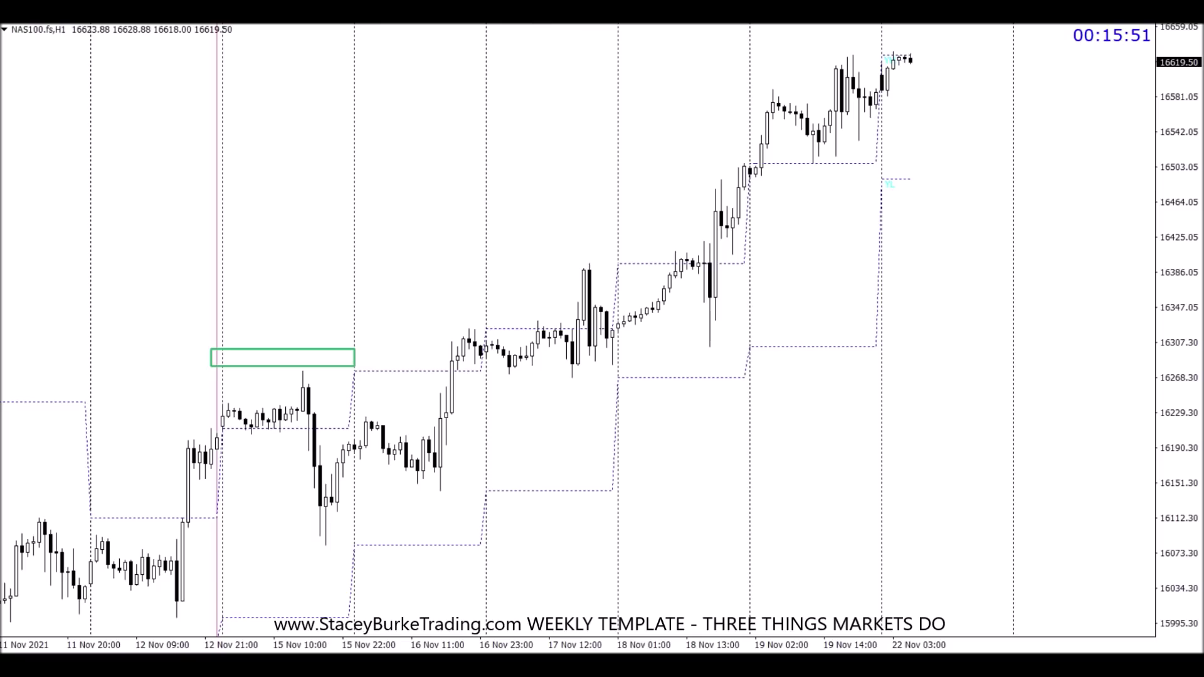
# Switch NAS100 to daily, zoom out, and apply a saved template leaving a plain 15-minute chart.
pyautogui.press('Return')
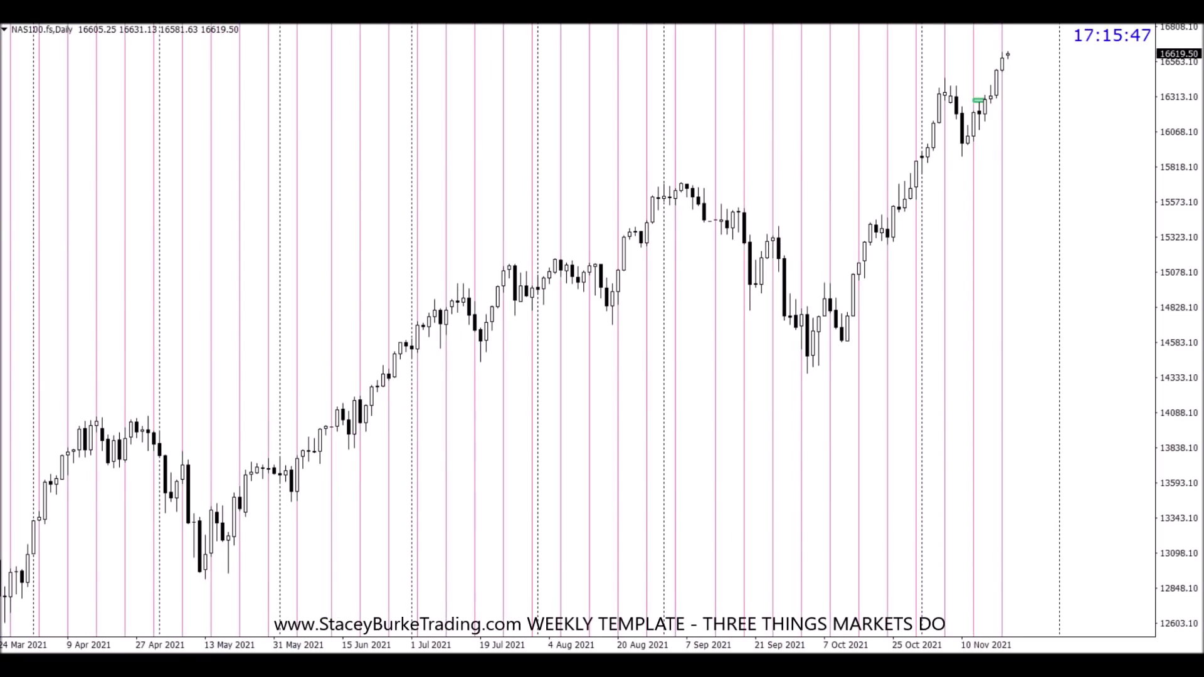
pyautogui.press('-')
pyautogui.press('-')
pyautogui.press('-')
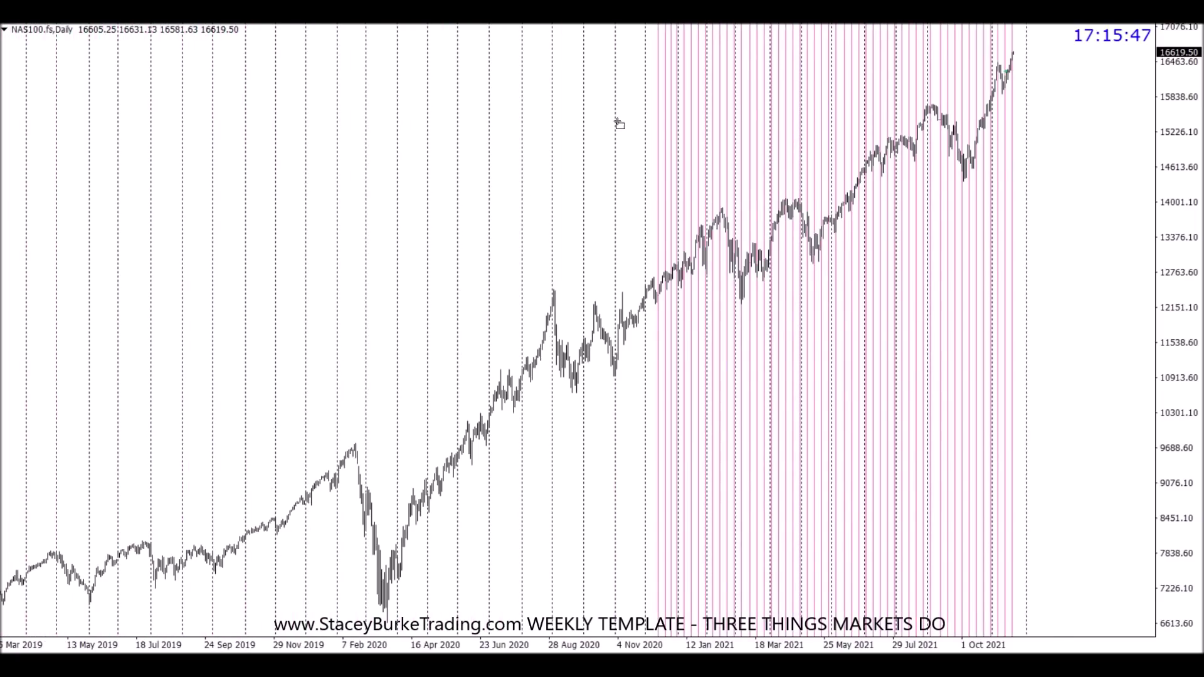
pyautogui.rightClick(561, 236)
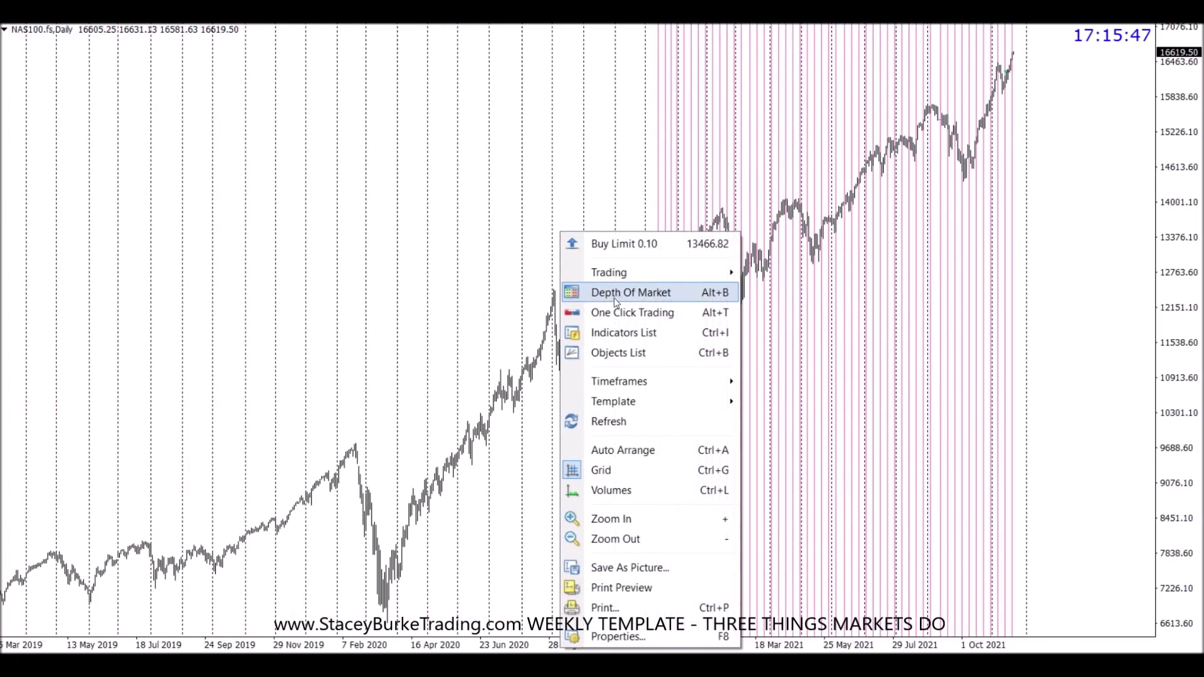
pyautogui.moveTo(630, 398)
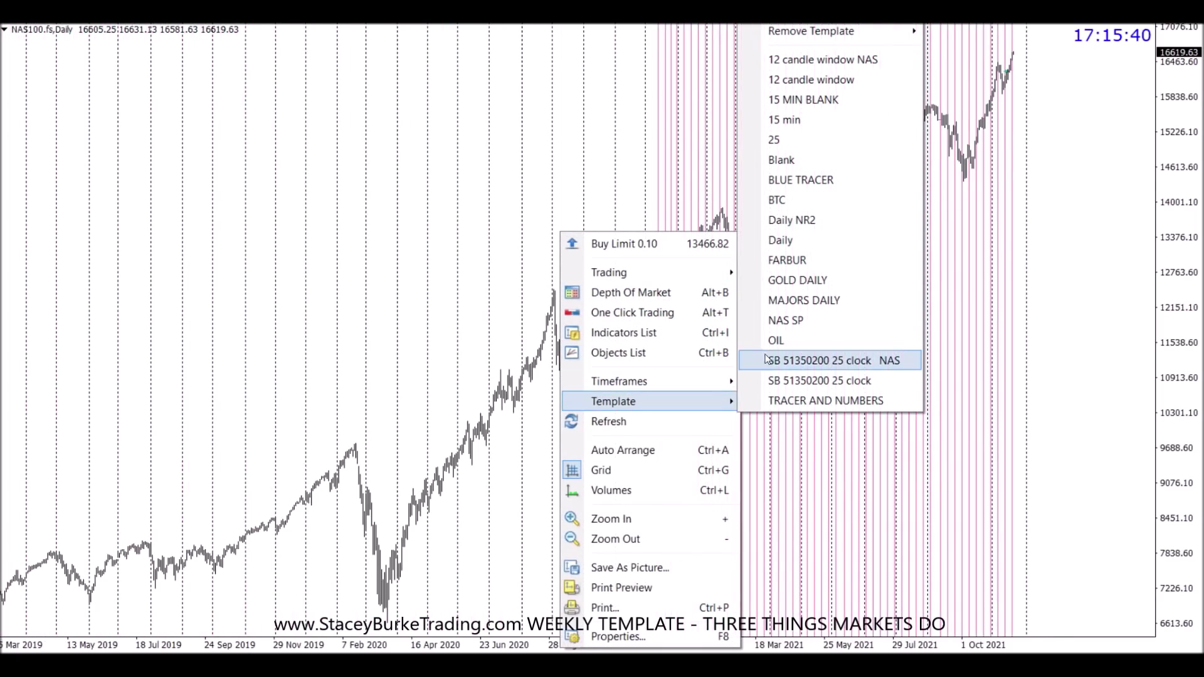
pyautogui.click(814, 160)
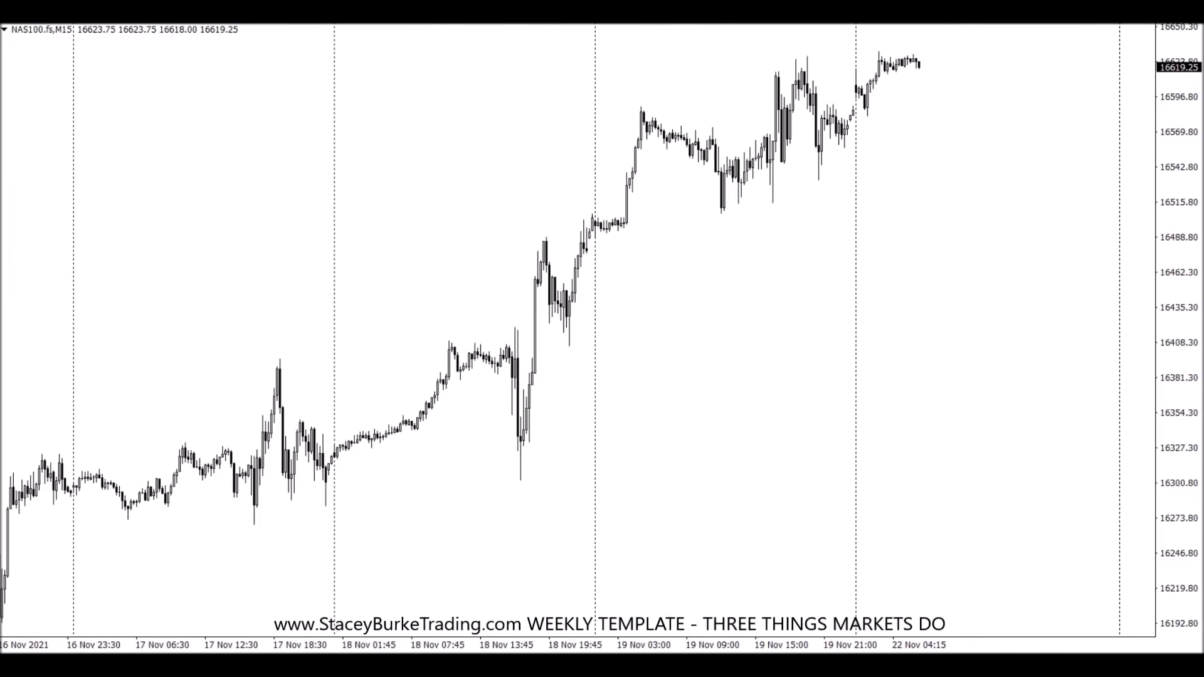
# Apply the BLUE TRACER template to the NAS100 hourly chart and jump to the latest bars.
pyautogui.rightClick(584, 215)
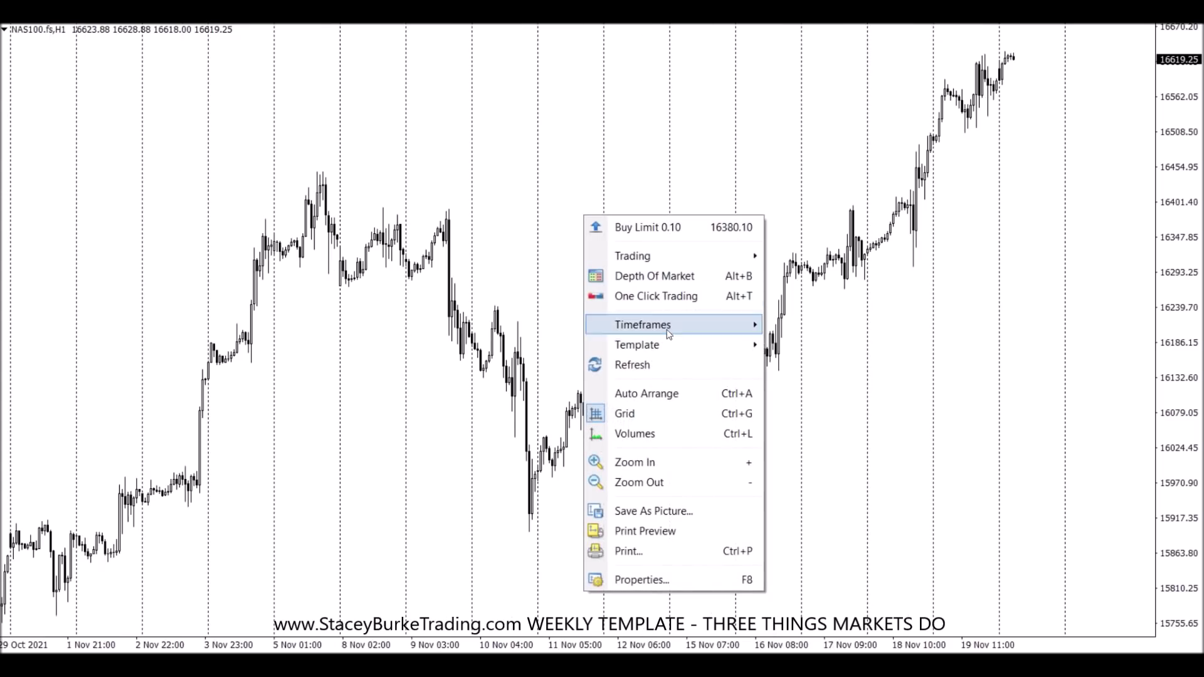
pyautogui.moveTo(669, 346)
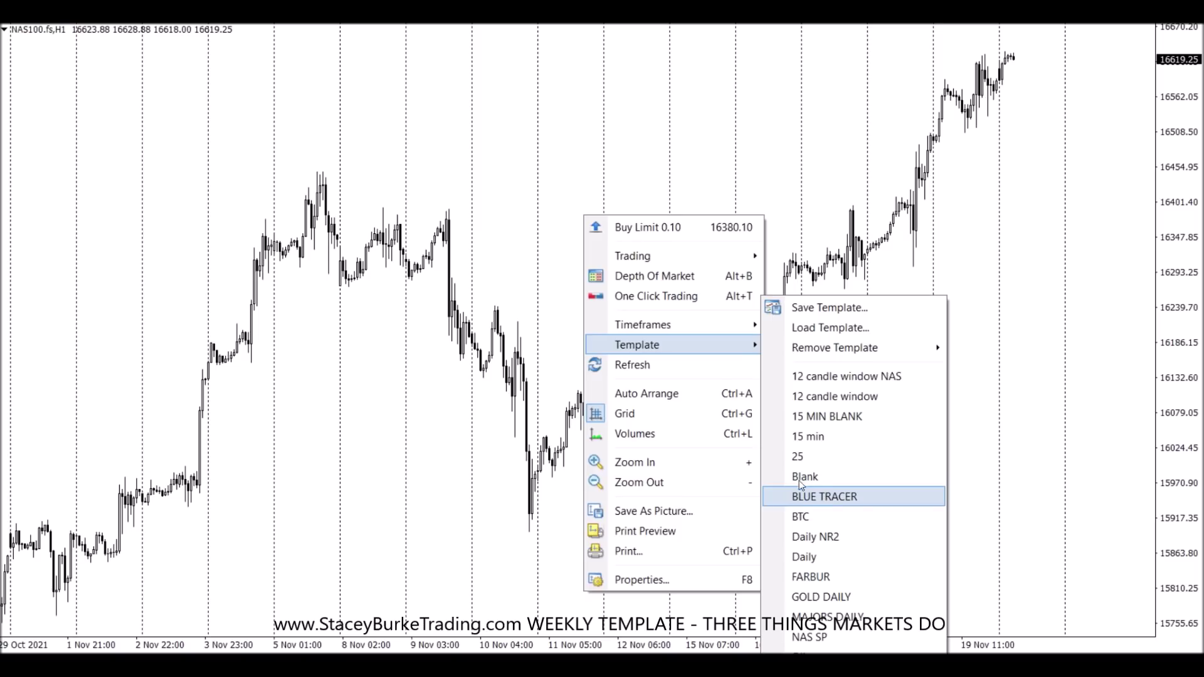
pyautogui.click(812, 496)
pyautogui.press('End')
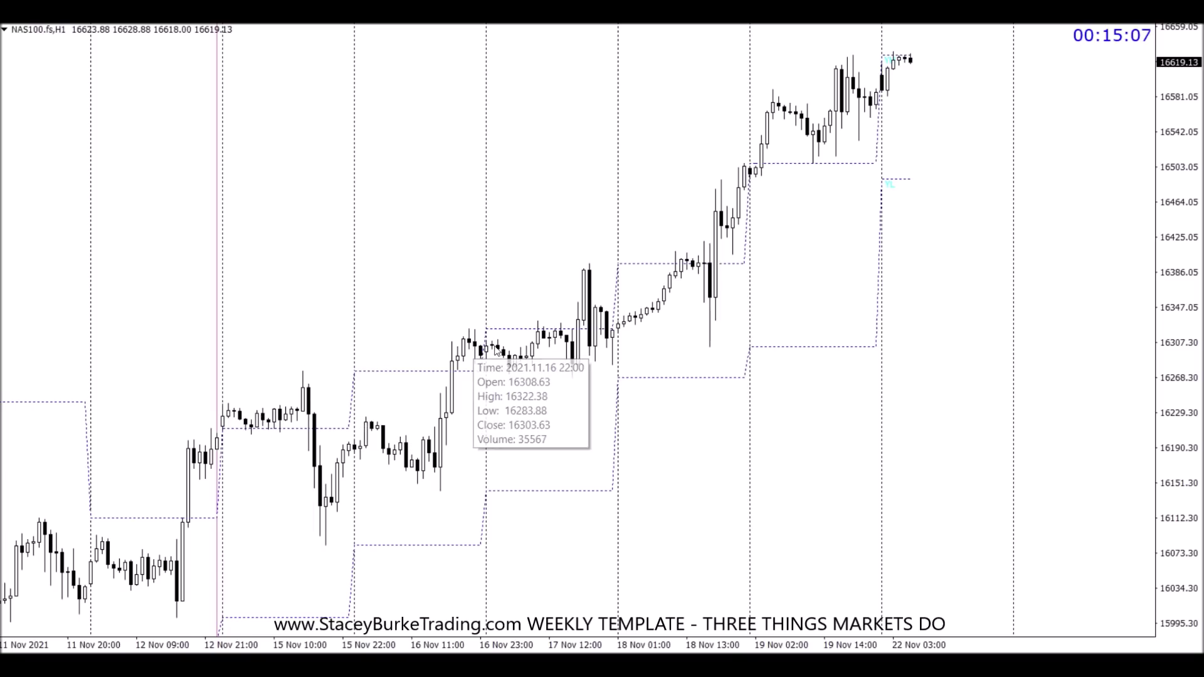
pyautogui.moveTo(613, 339)
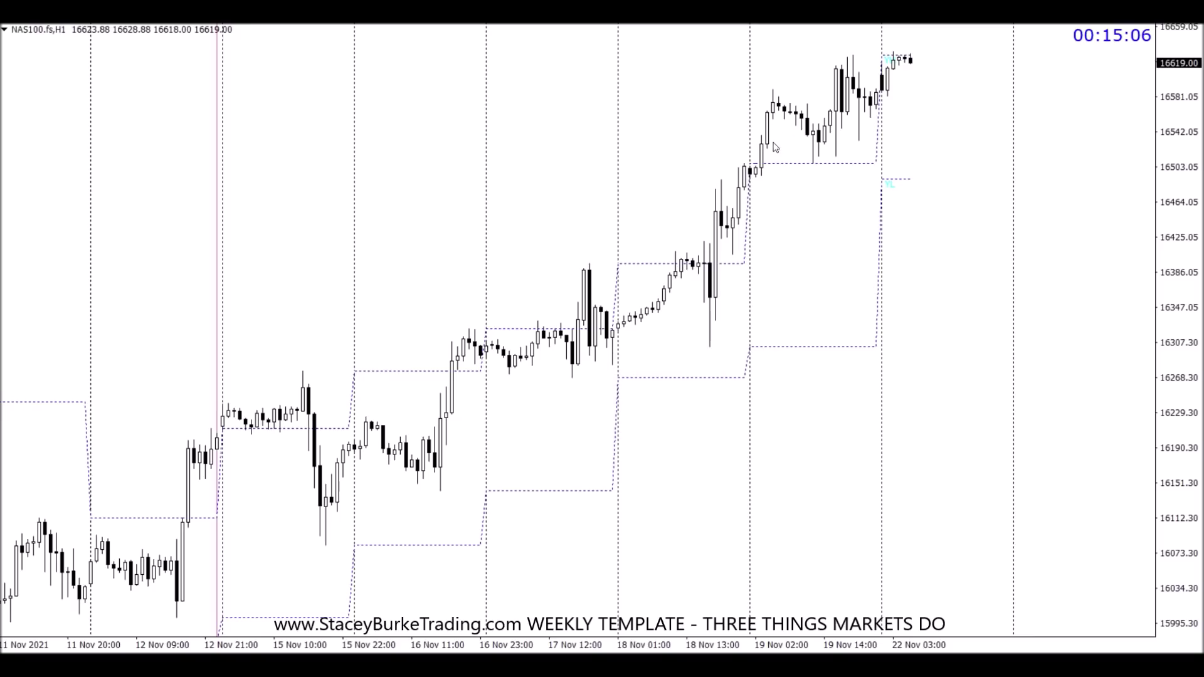
pyautogui.scroll(3, 419, 366)
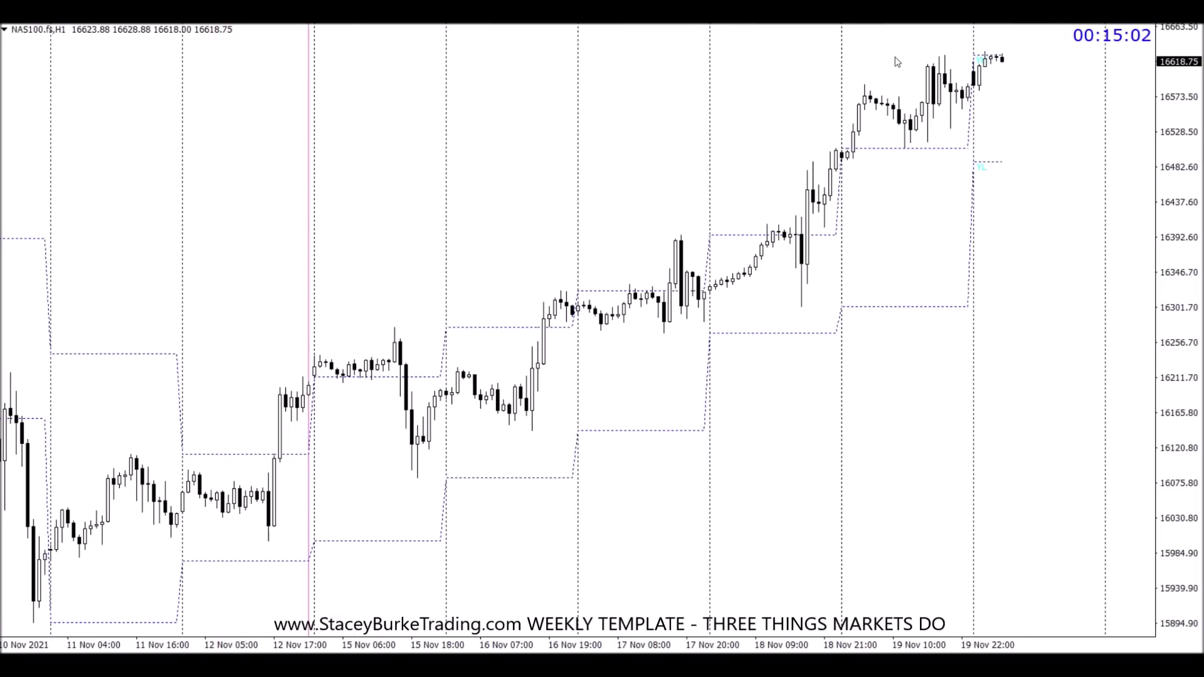
pyautogui.moveTo(999, 59)
pyautogui.moveTo(968, 64); pyautogui.dragTo(891, 79)
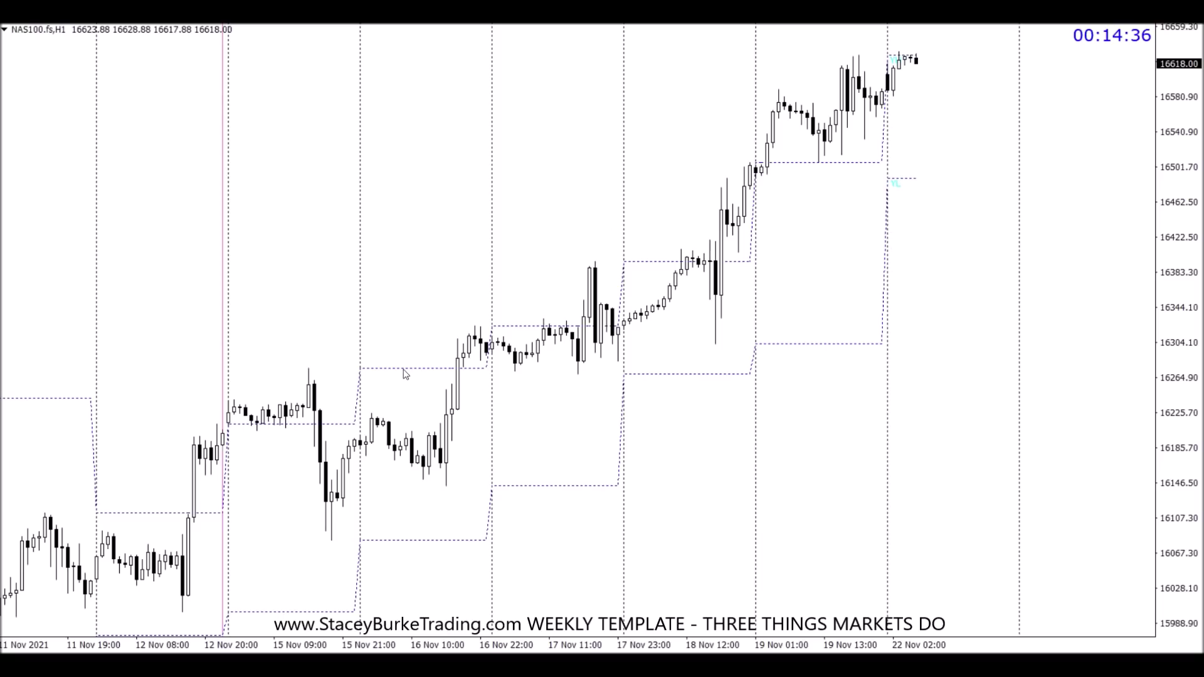
pyautogui.moveTo(404, 373)
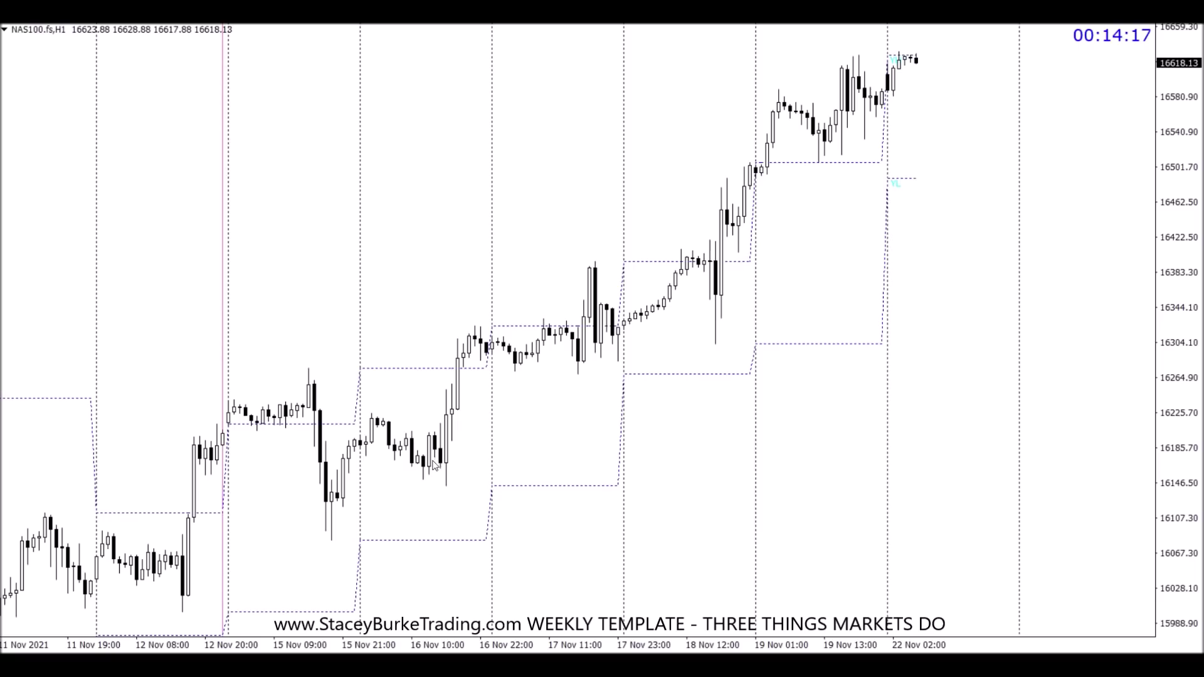
pyautogui.write('XAUUSD')
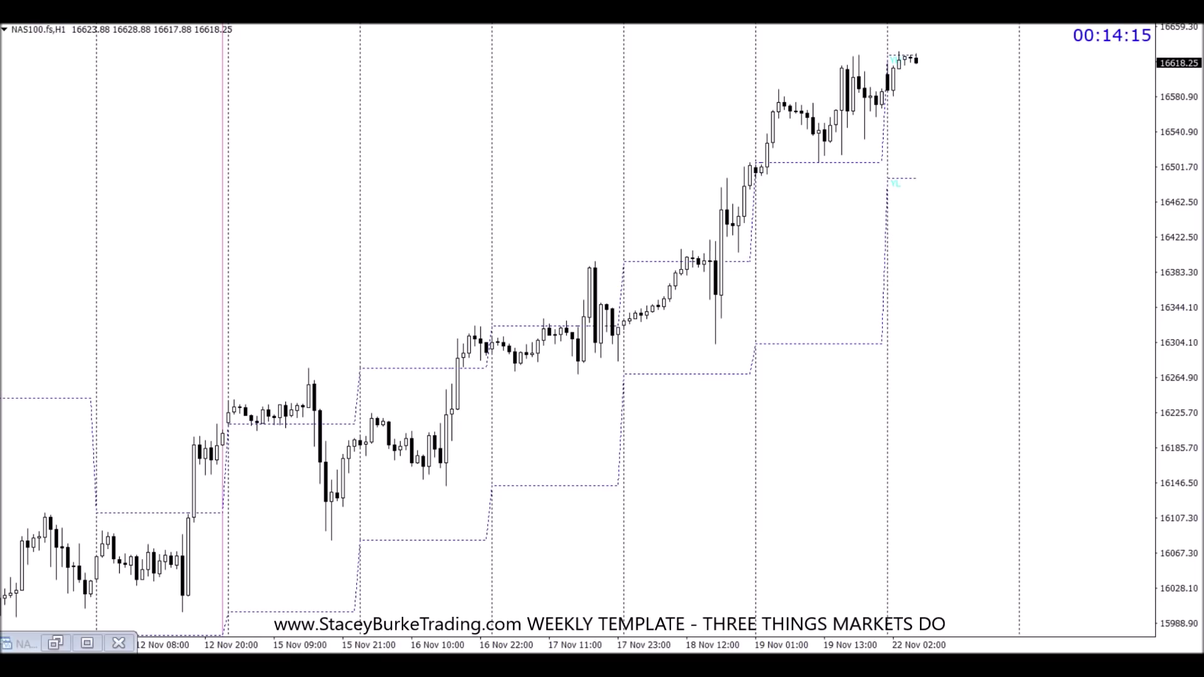
# Open XAUUSD and compress its price scale, then switch to CADJPY hourly and scroll back slightly.
pyautogui.press('Return')
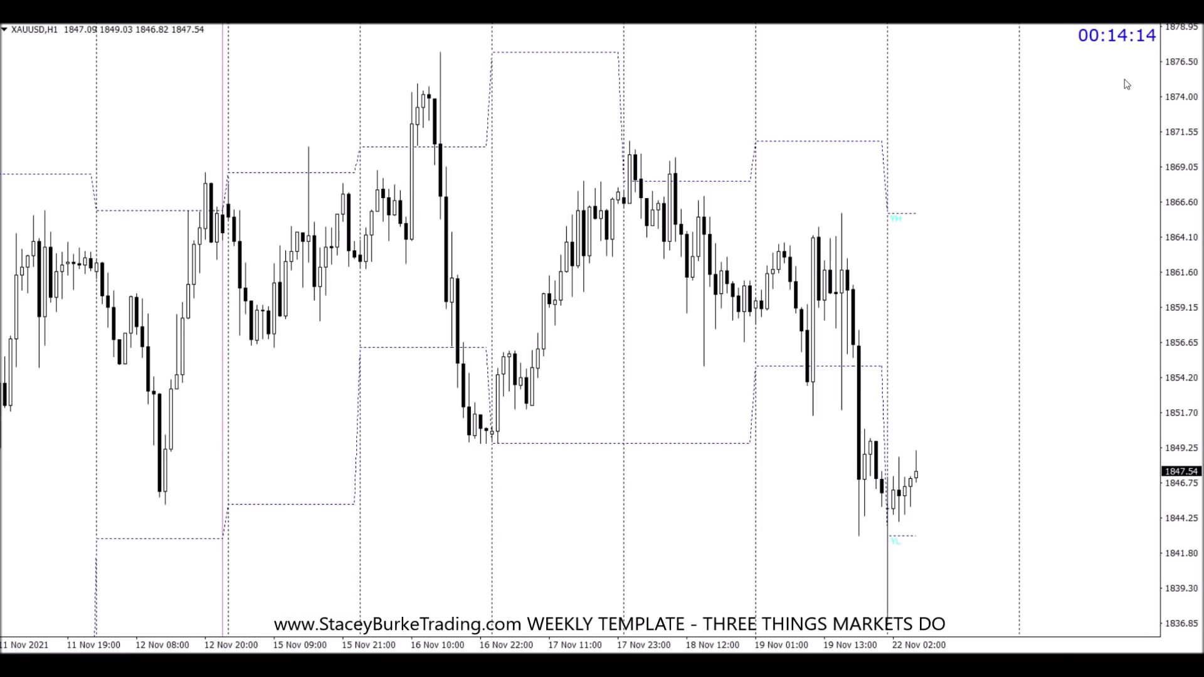
pyautogui.moveTo(1171, 89); pyautogui.dragTo(1172, 110)
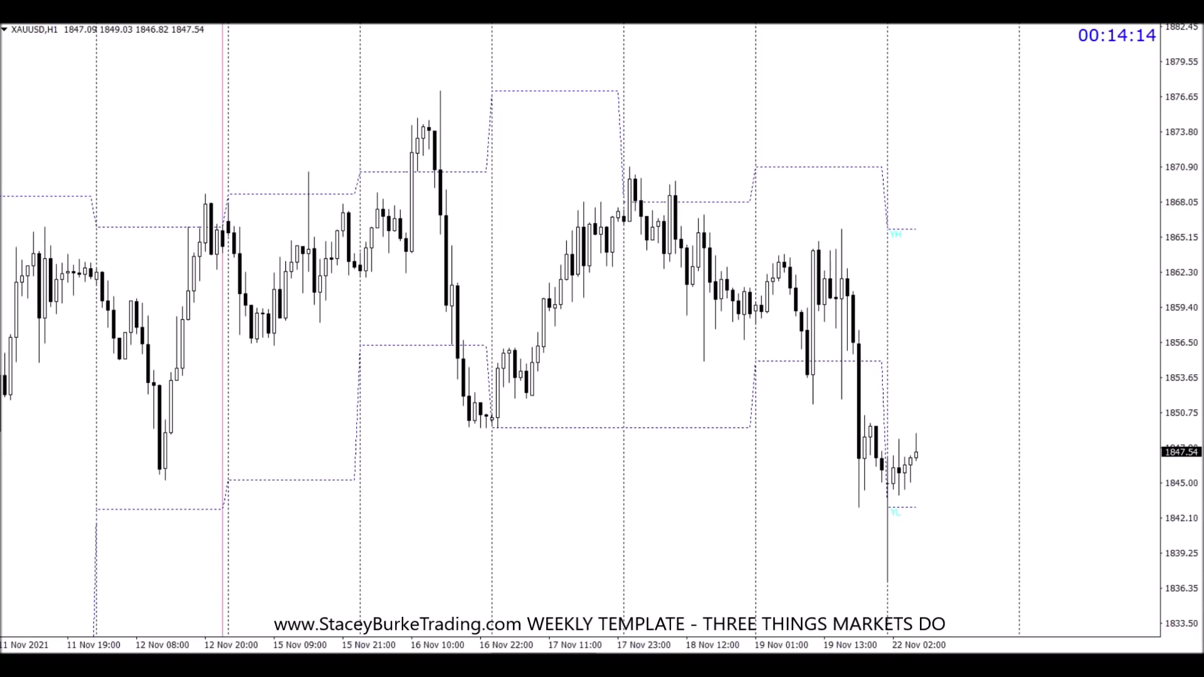
pyautogui.hotkey('ctrl', 'Tab')
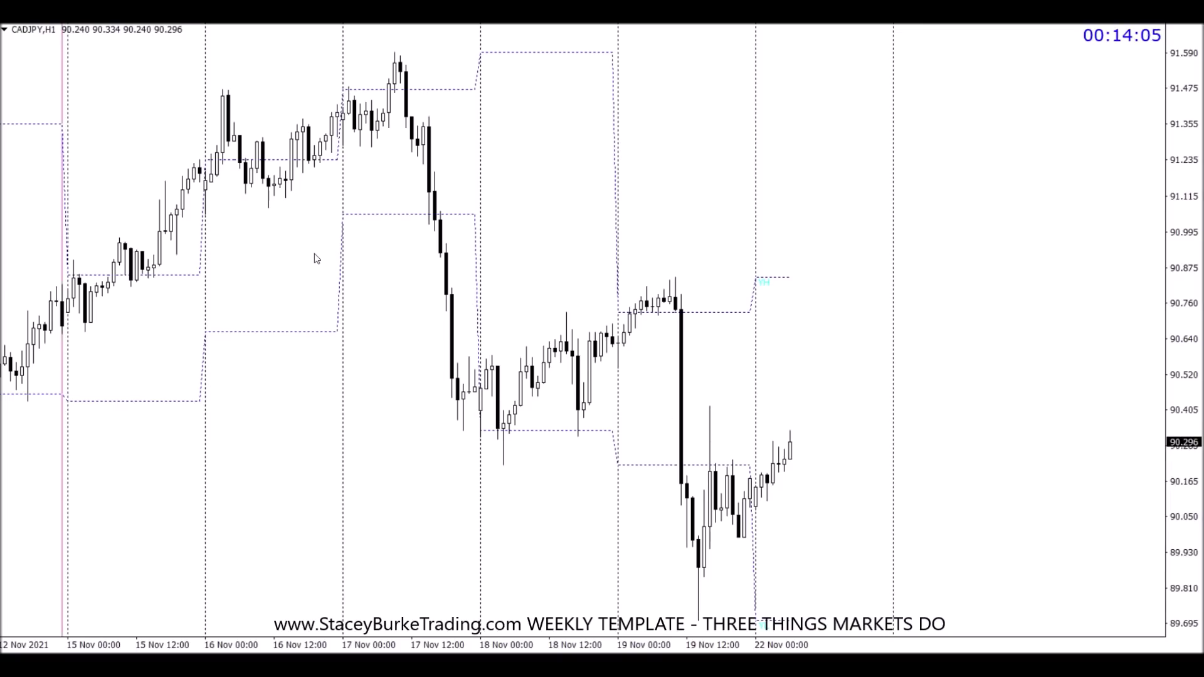
pyautogui.scroll(3, 314, 254)
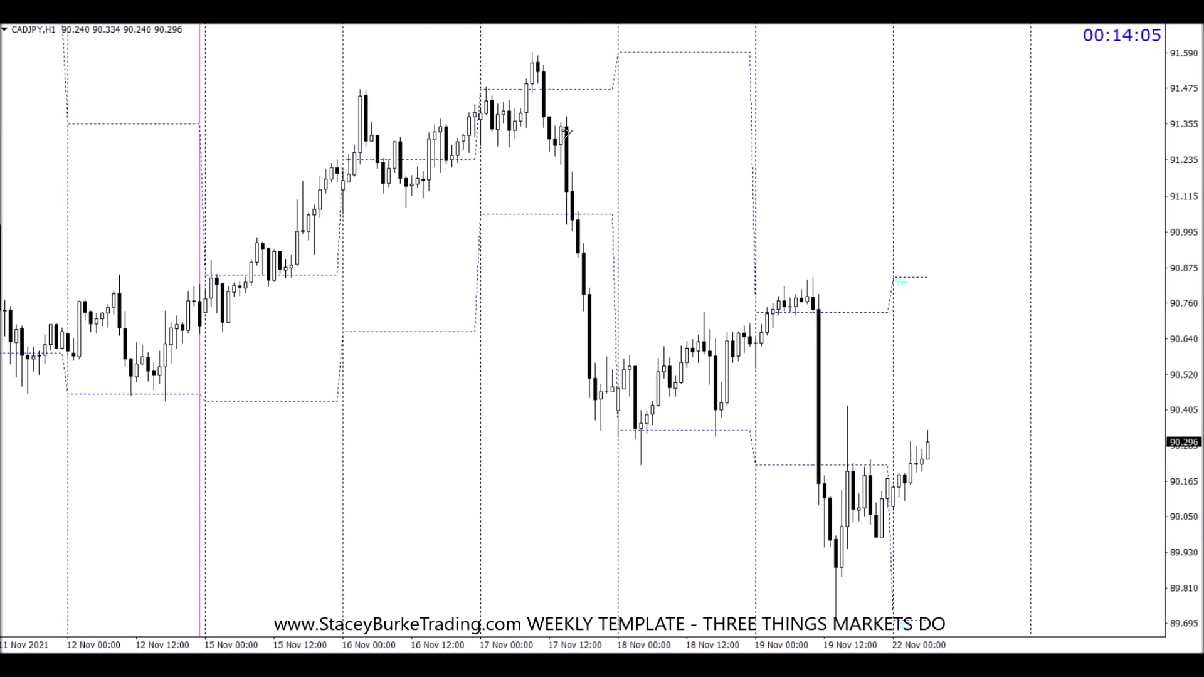
# Draw blue lines along the 16–17 Nov high, across the 18–19 Nov highs, and under 19 Nov.
pyautogui.moveTo(348, 86); pyautogui.dragTo(560, 88)
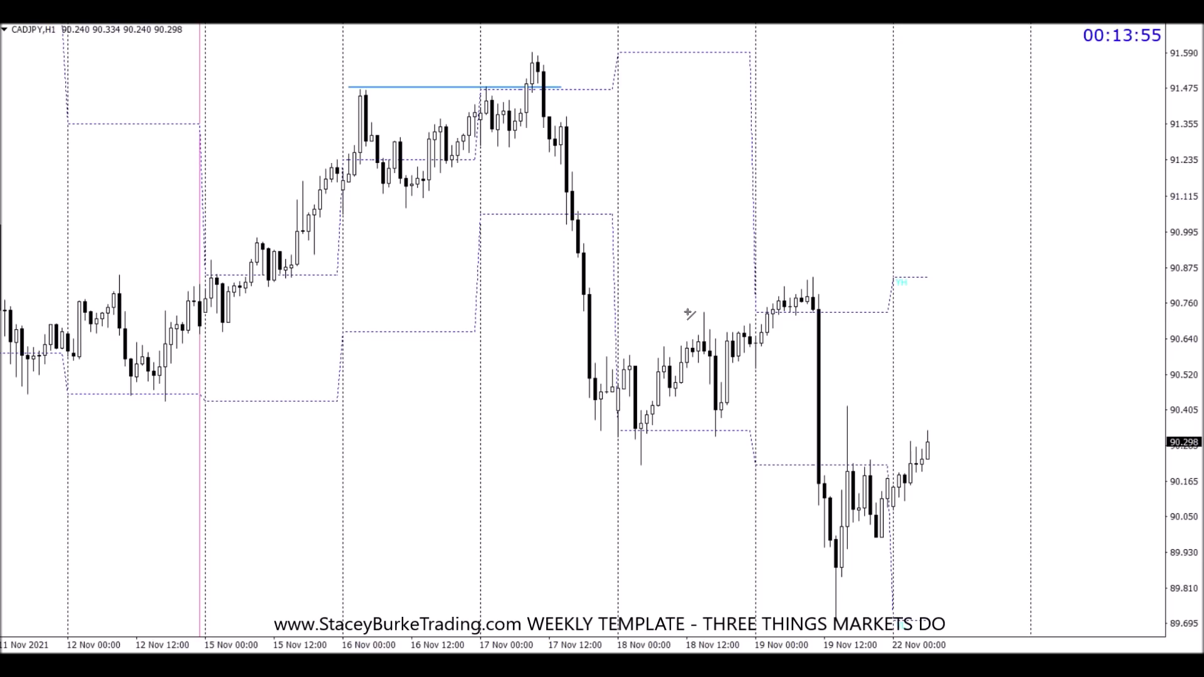
pyautogui.moveTo(681, 311); pyautogui.dragTo(847, 311)
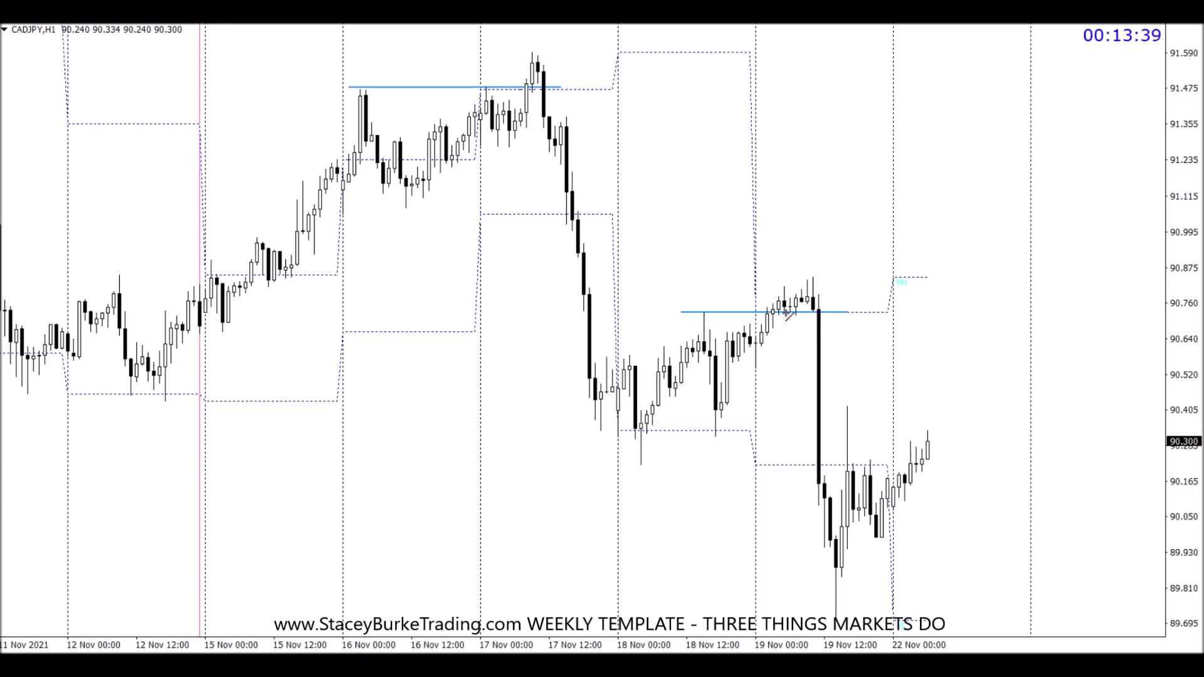
pyautogui.moveTo(778, 316); pyautogui.dragTo(830, 316)
# Insert the word 'Profit' before the pip range in point 5 of the checklist slide.
pyautogui.hotkey('alt', 'Tab')
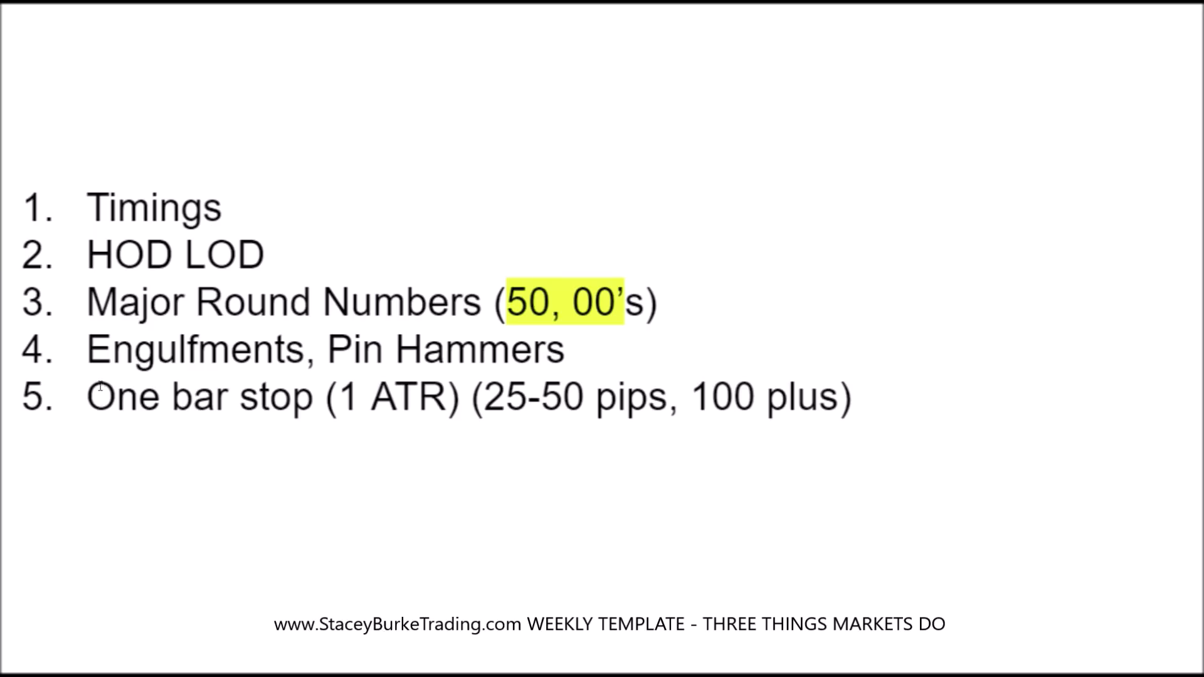
pyautogui.click(466, 396)
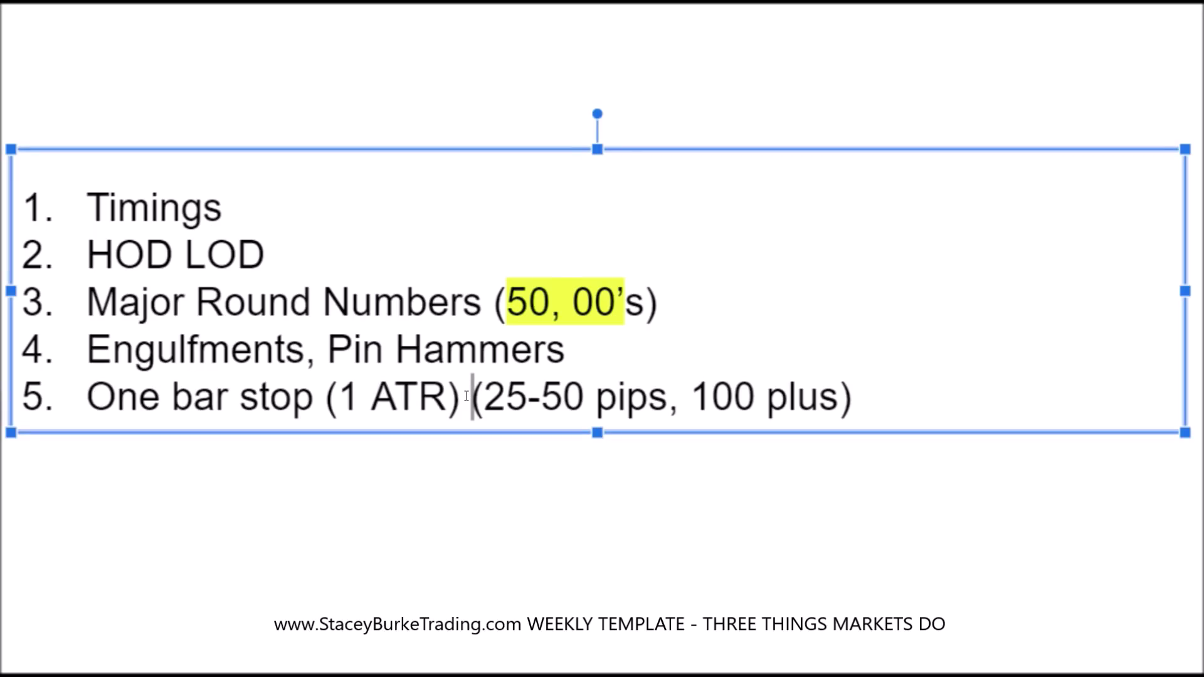
pyautogui.write('Profit')
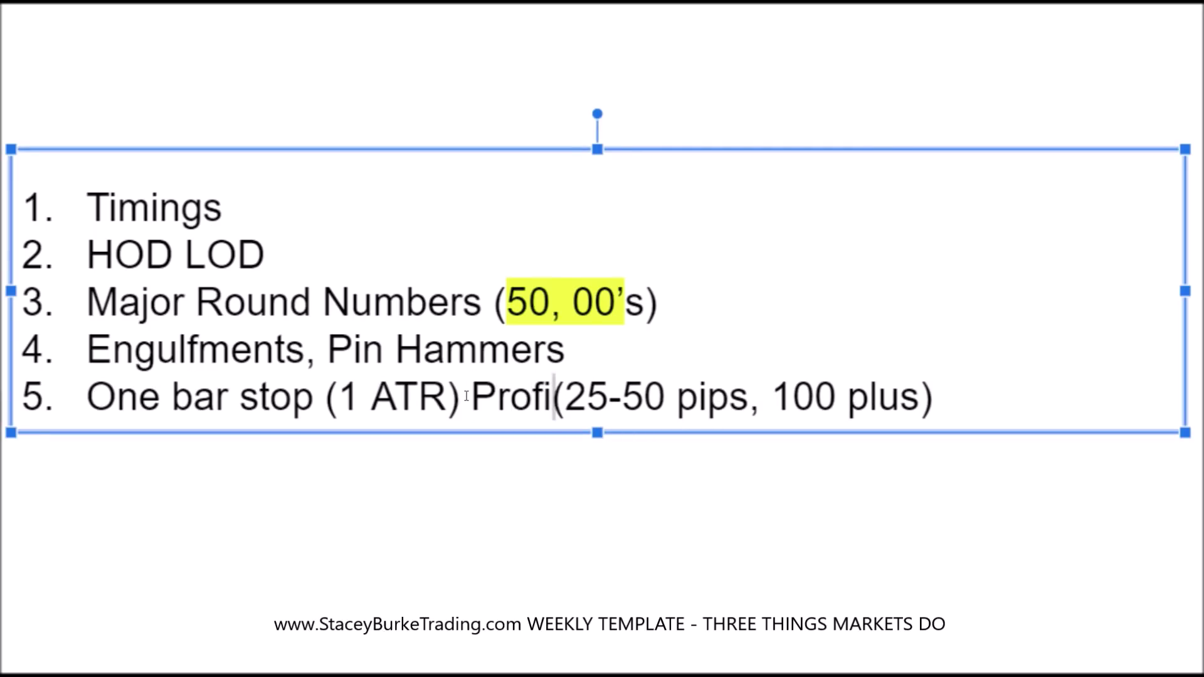
pyautogui.click(411, 86)
# Highlight '25-50 pips, 100 plus' in point 5 in yellow.
pyautogui.moveTo(586, 394); pyautogui.dragTo(936, 395)
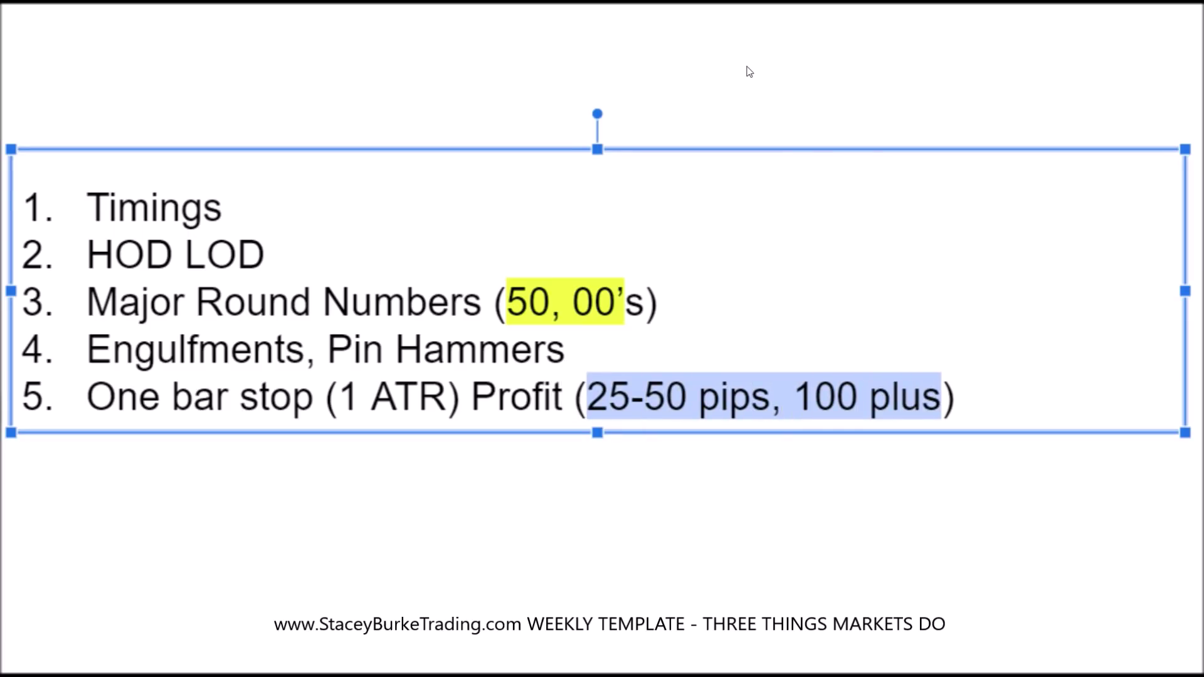
pyautogui.click(766, 3)
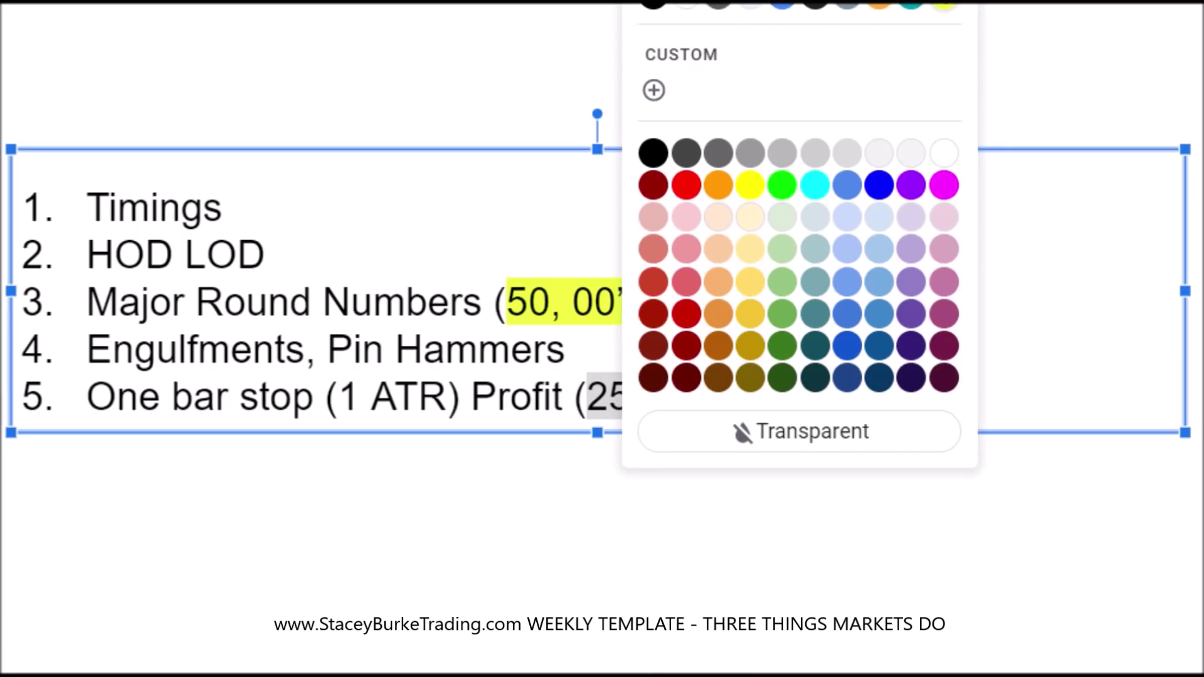
pyautogui.click(918, 16)
pyautogui.click(627, 509)
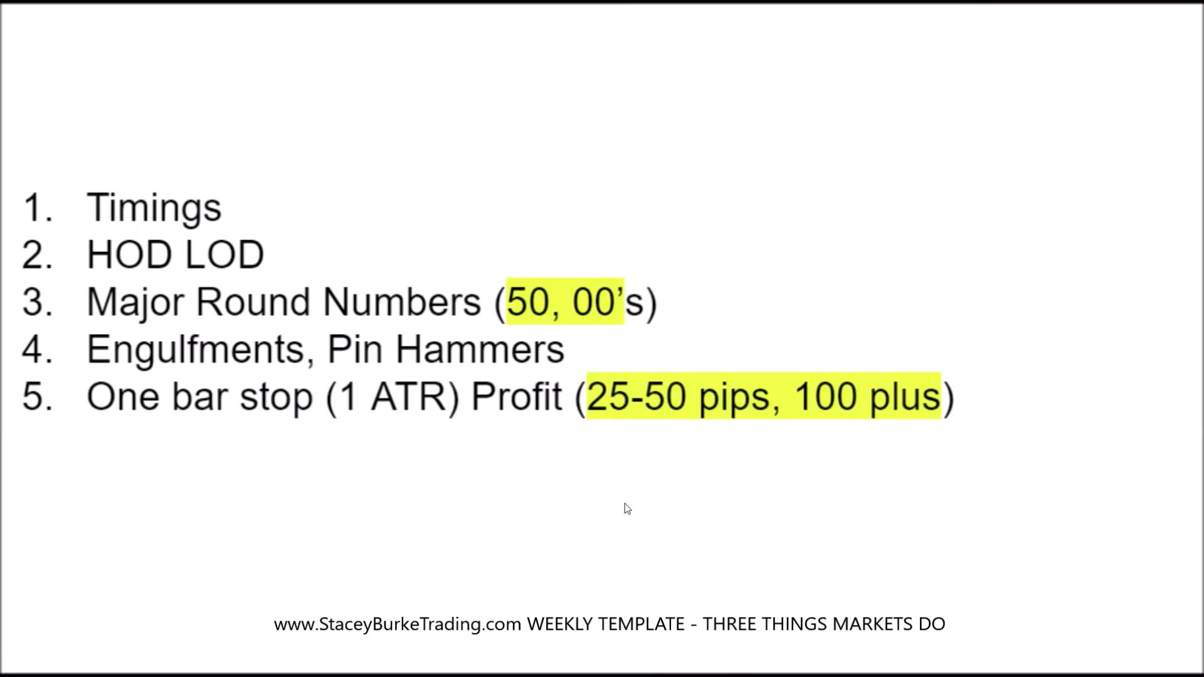